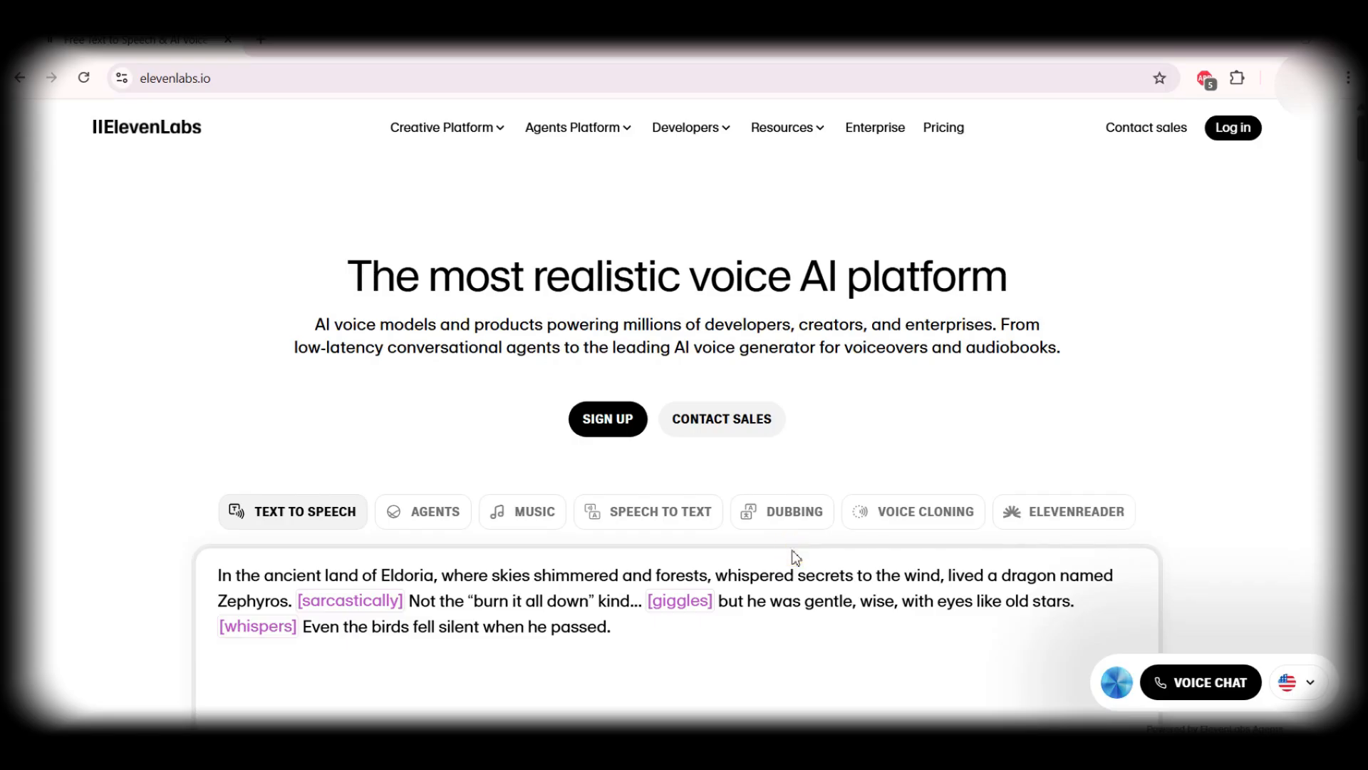
# Step: Log in to ElevenLabs and open the Text to Speech tool
pyautogui.click(1233, 128)
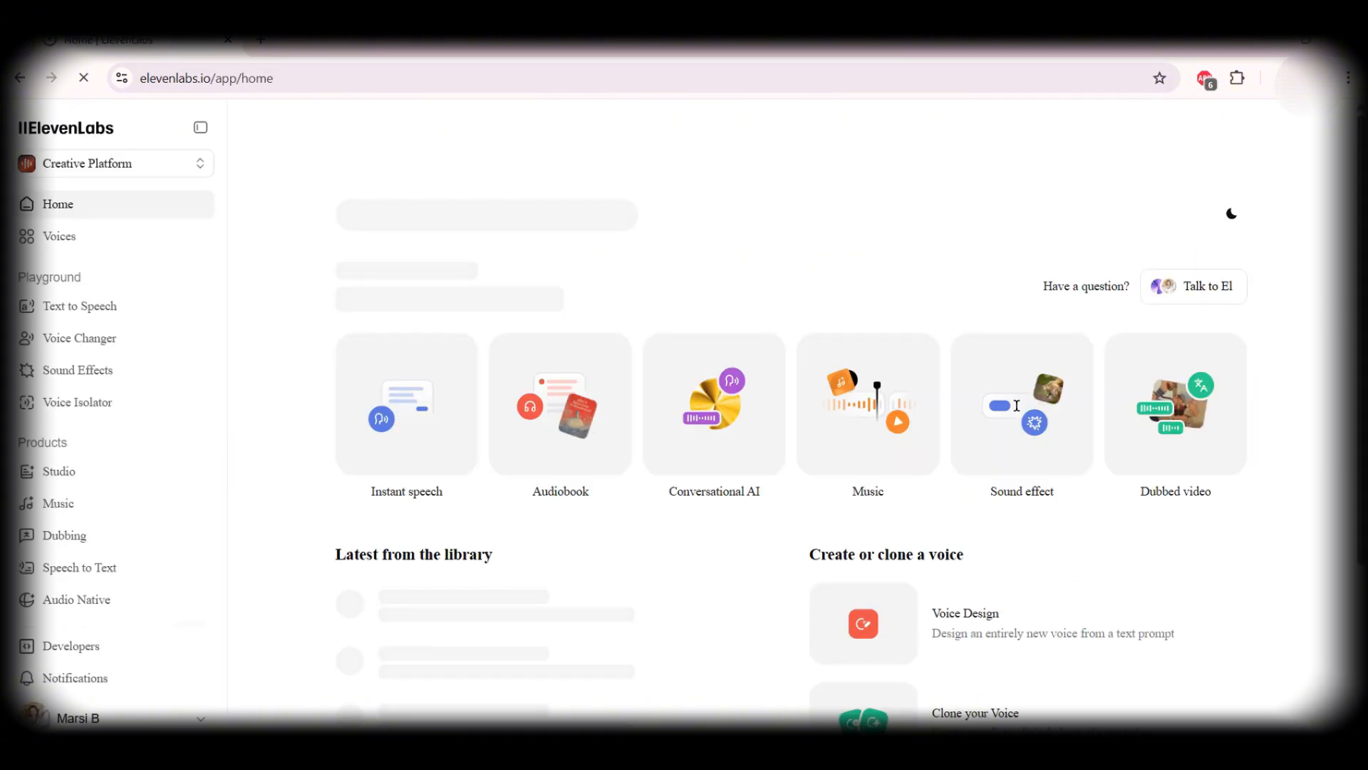
pyautogui.click(110, 305)
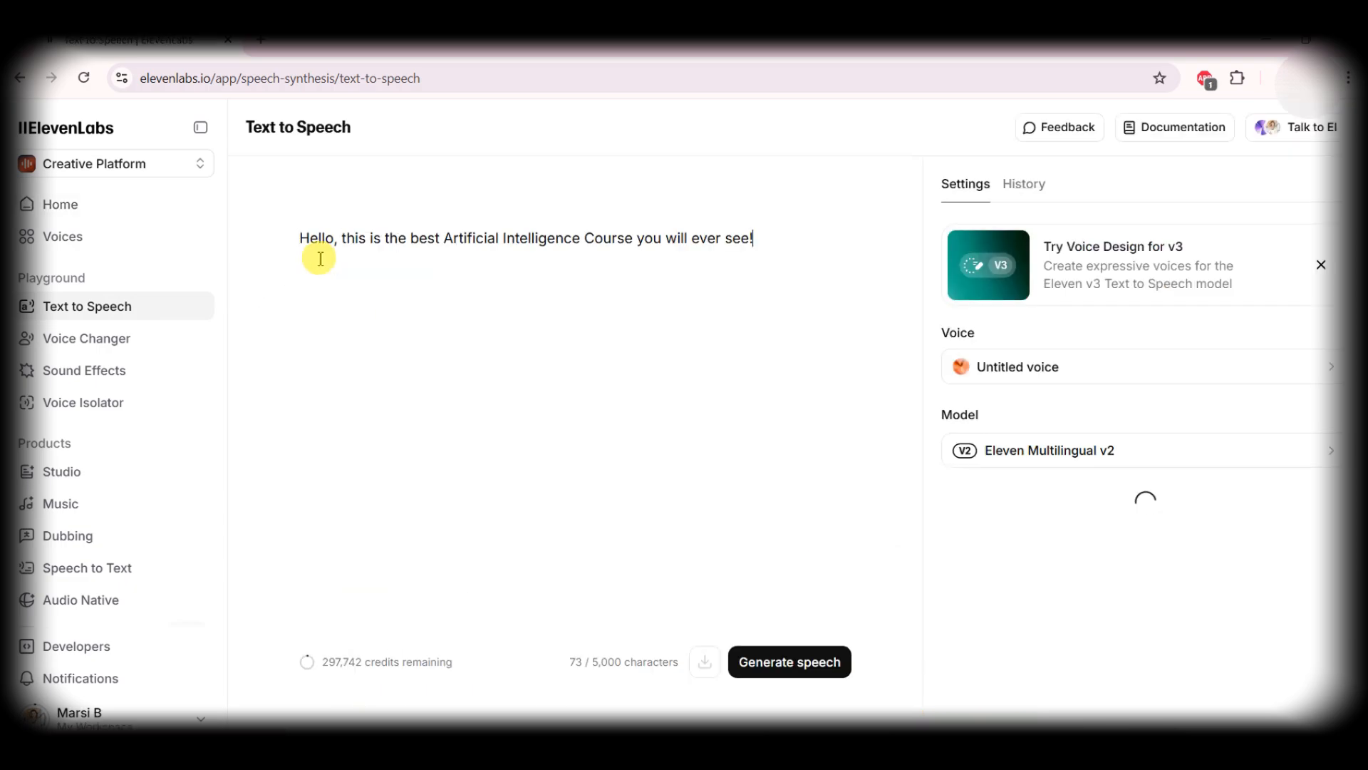
# Step: Choose the Brian voice and generate speech from the Artificial Intelligence Course sentence
pyautogui.click(1076, 372)
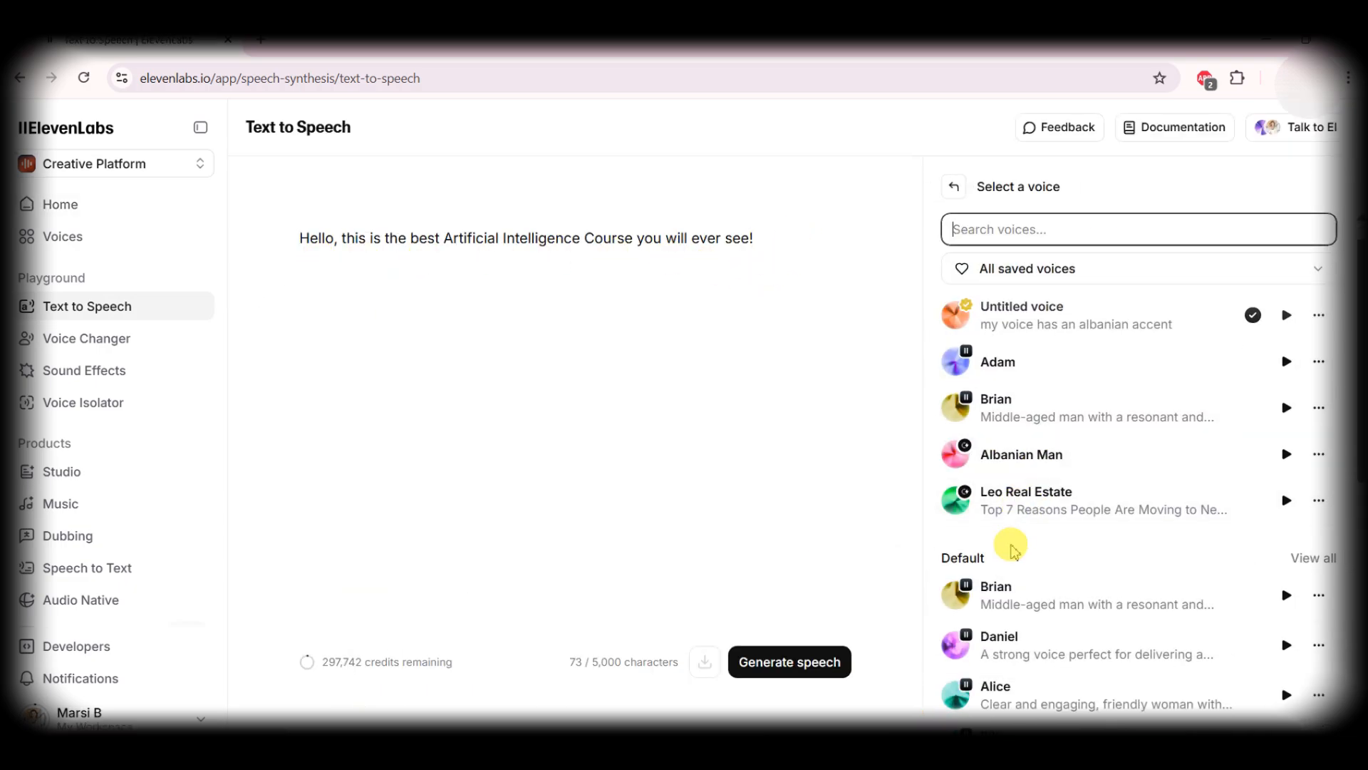
pyautogui.scroll(-2, 1008, 547)
pyautogui.click(1097, 509)
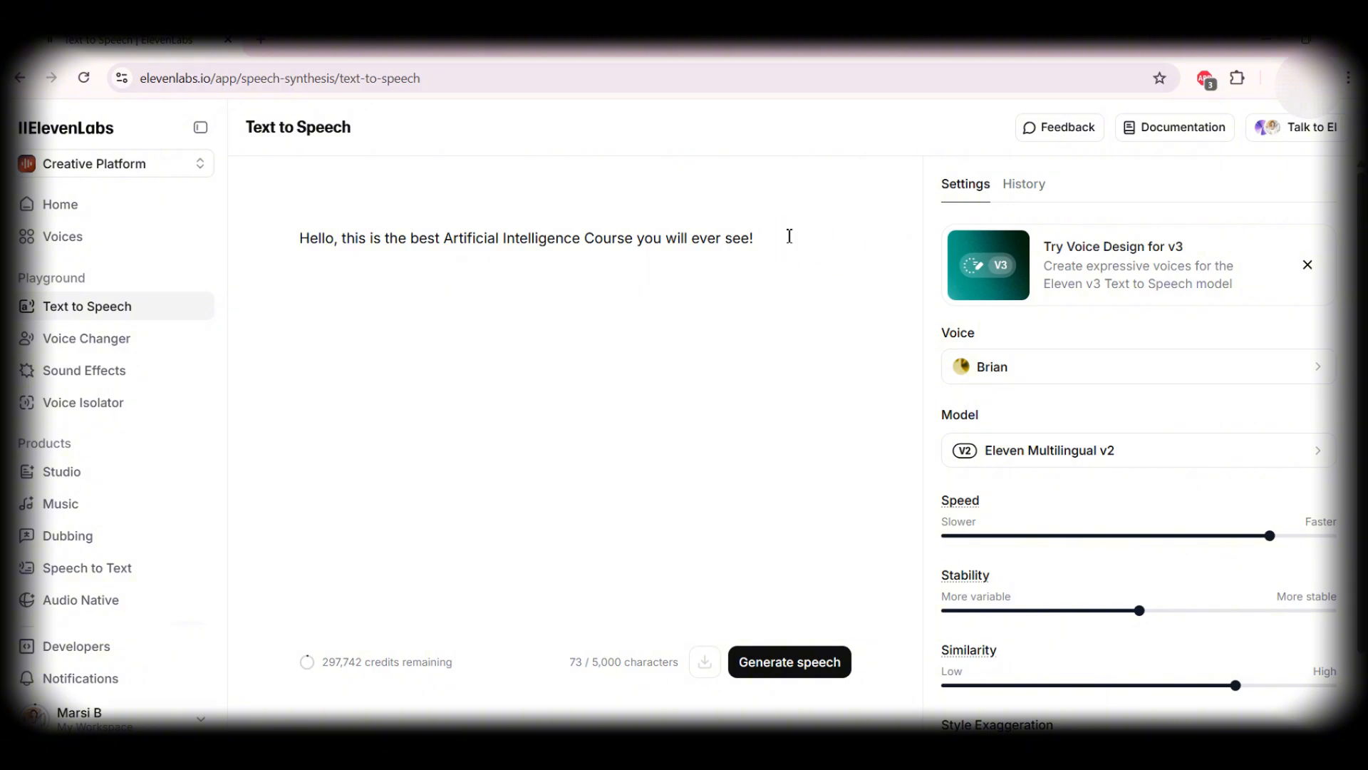
pyautogui.click(792, 661)
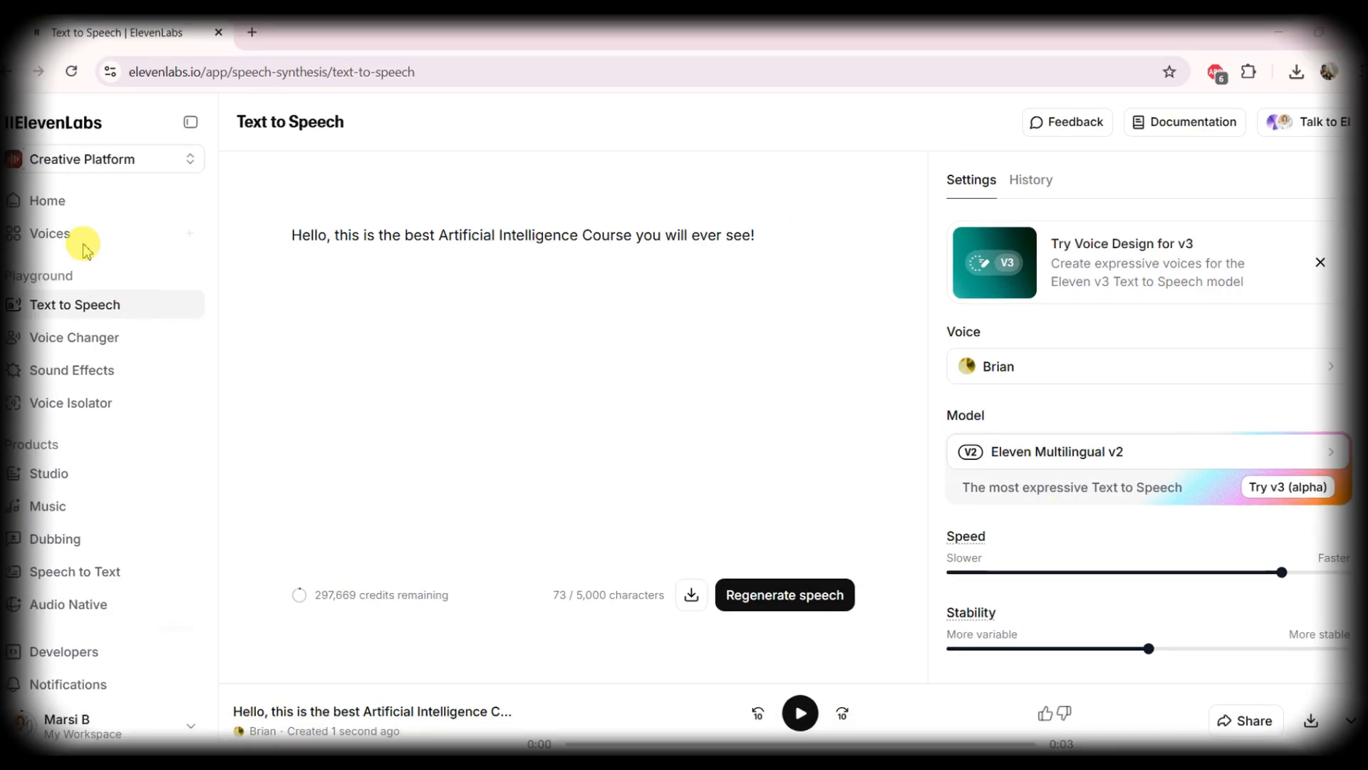
# Step: Open the Instant Voice Clone setup for adding a new voice and review its audio recording tips
pyautogui.click(89, 202)
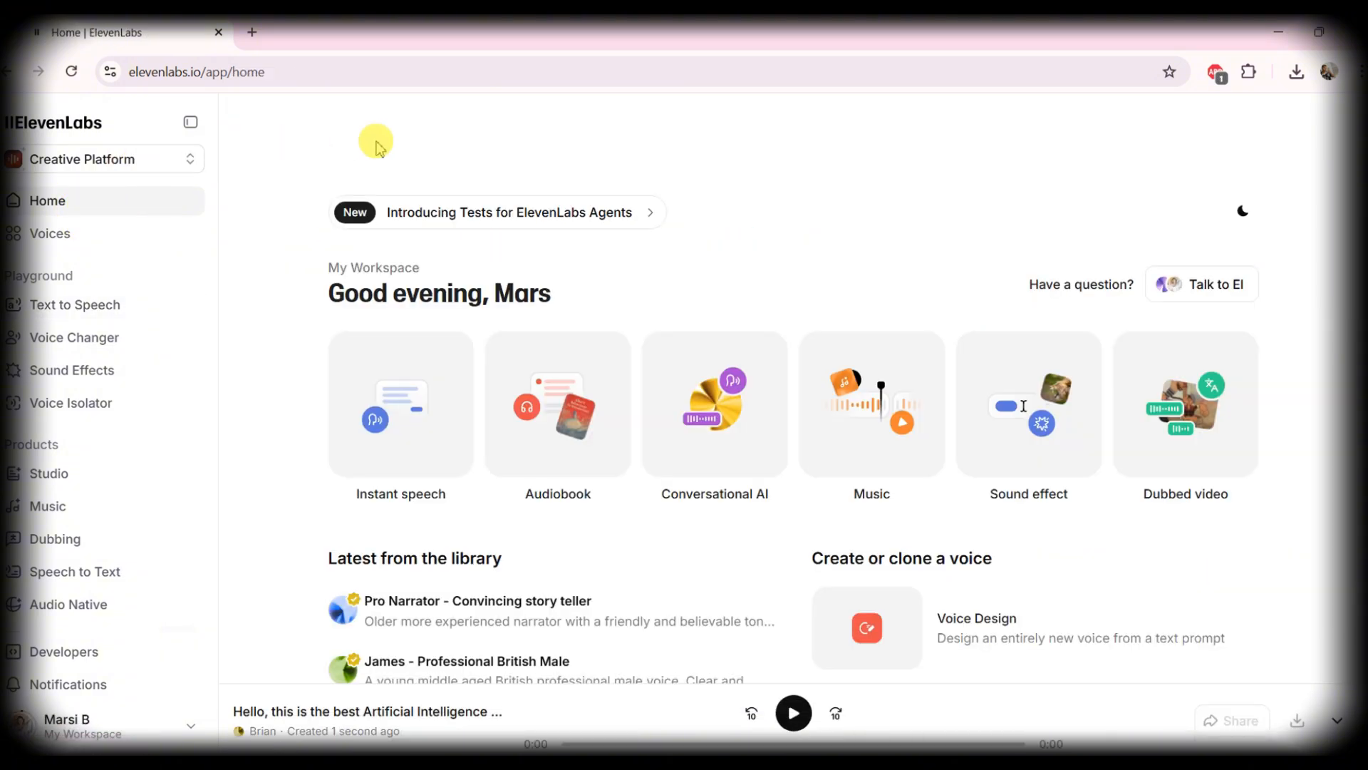
pyautogui.click(138, 243)
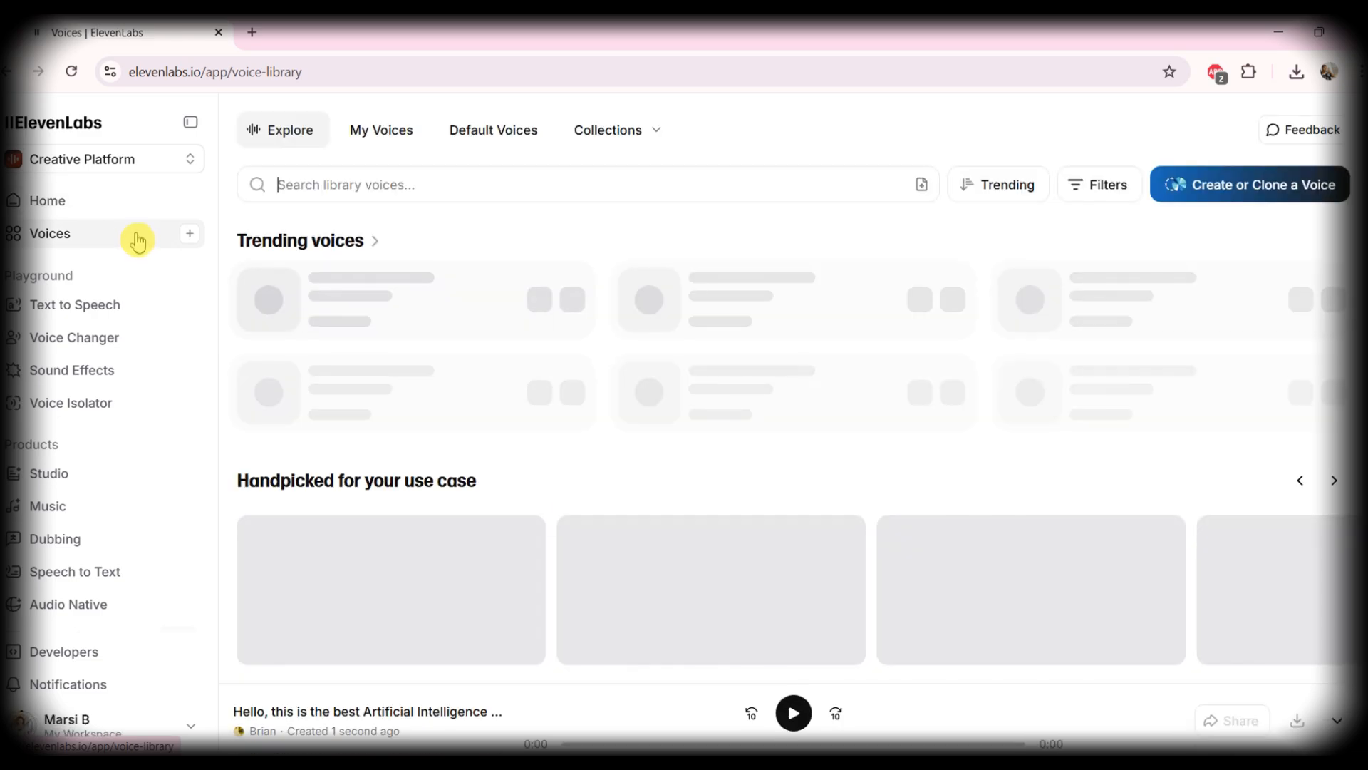
pyautogui.click(190, 234)
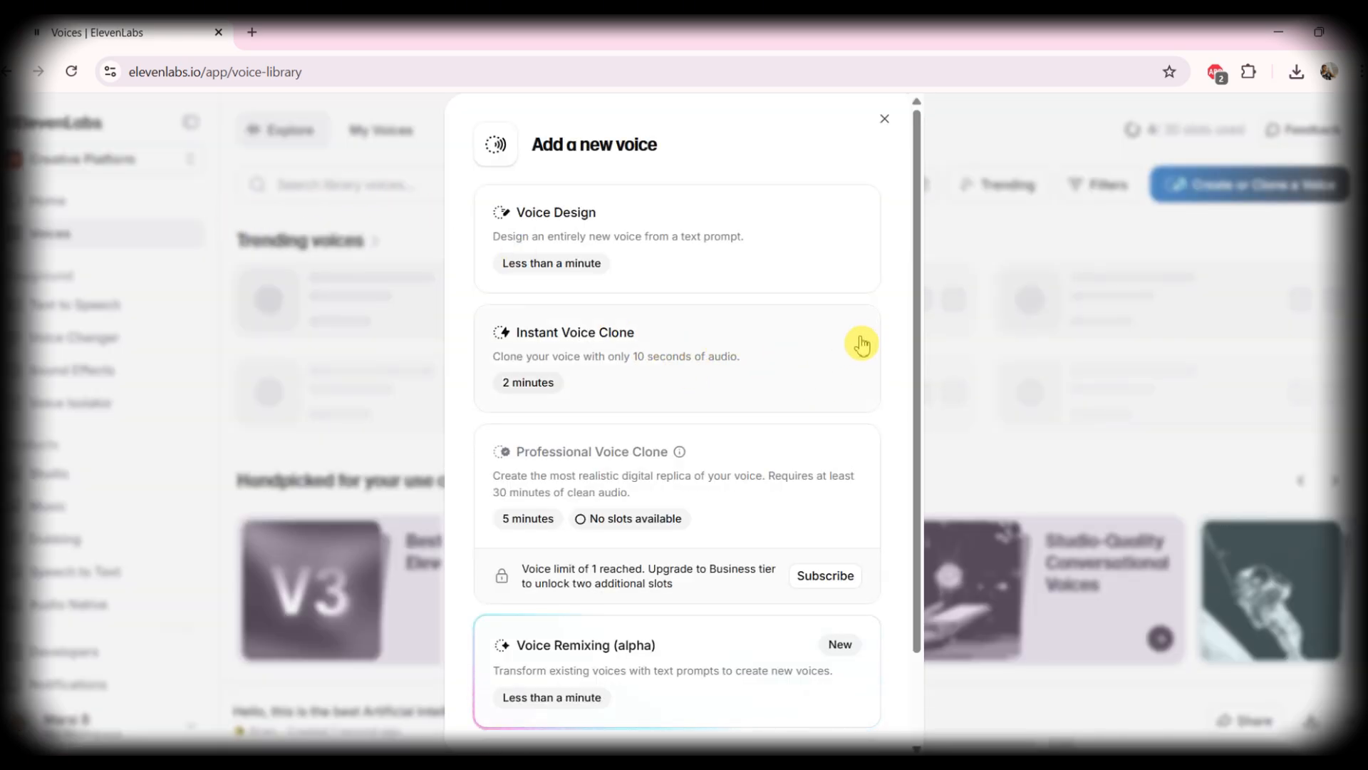
pyautogui.click(817, 356)
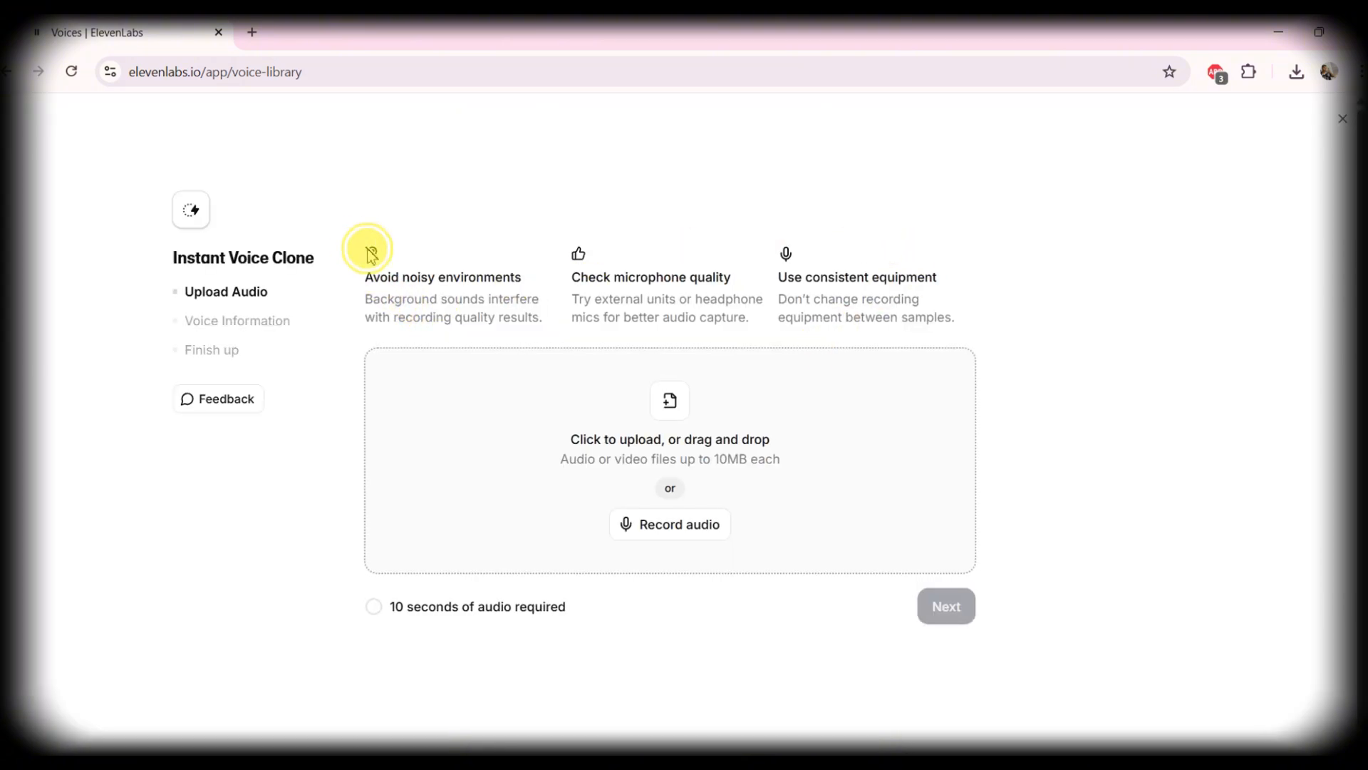
pyautogui.moveTo(370, 250); pyautogui.dragTo(1008, 339)
pyautogui.click(1068, 348)
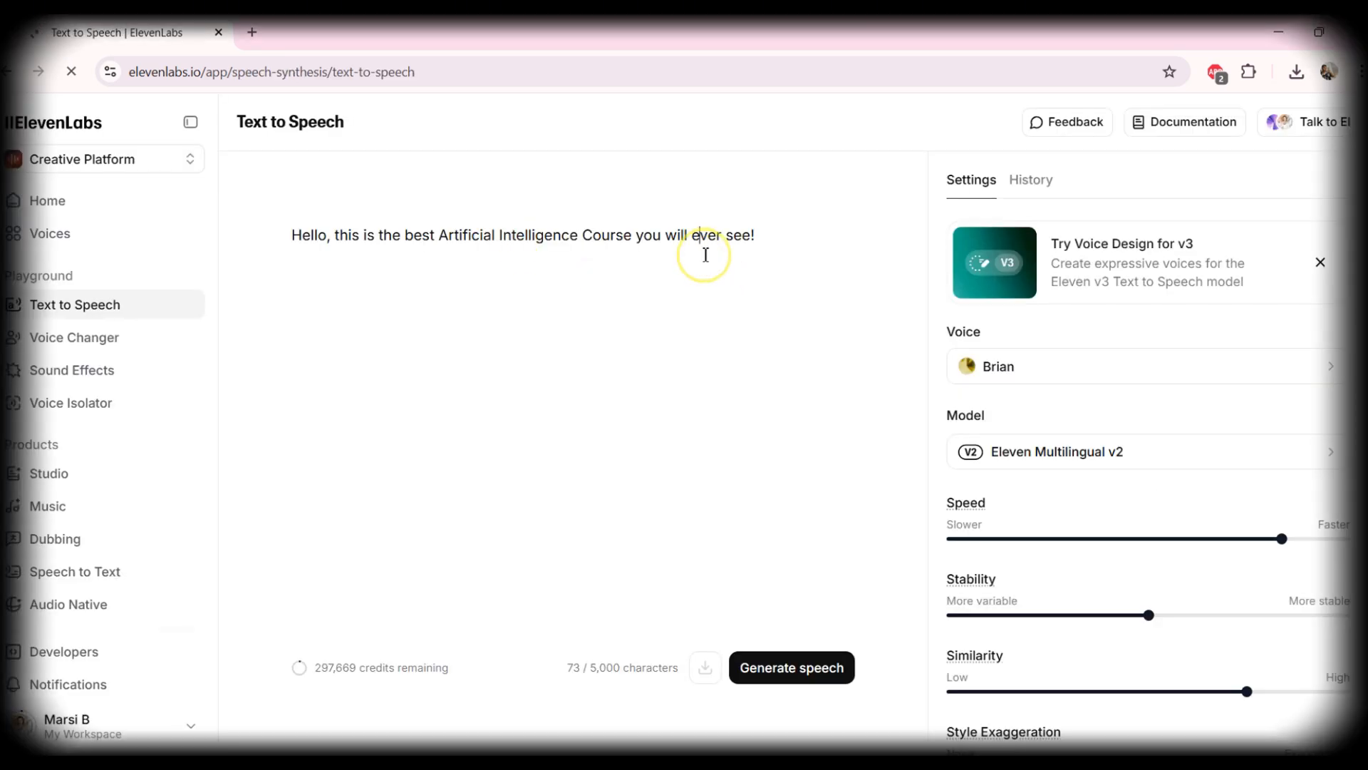
# Step: Replace the Text to Speech script with "THIS IS MY AI VOICE" and insert "AND" at its beginning
pyautogui.tripleClick(701, 243)
pyautogui.write('THIS')
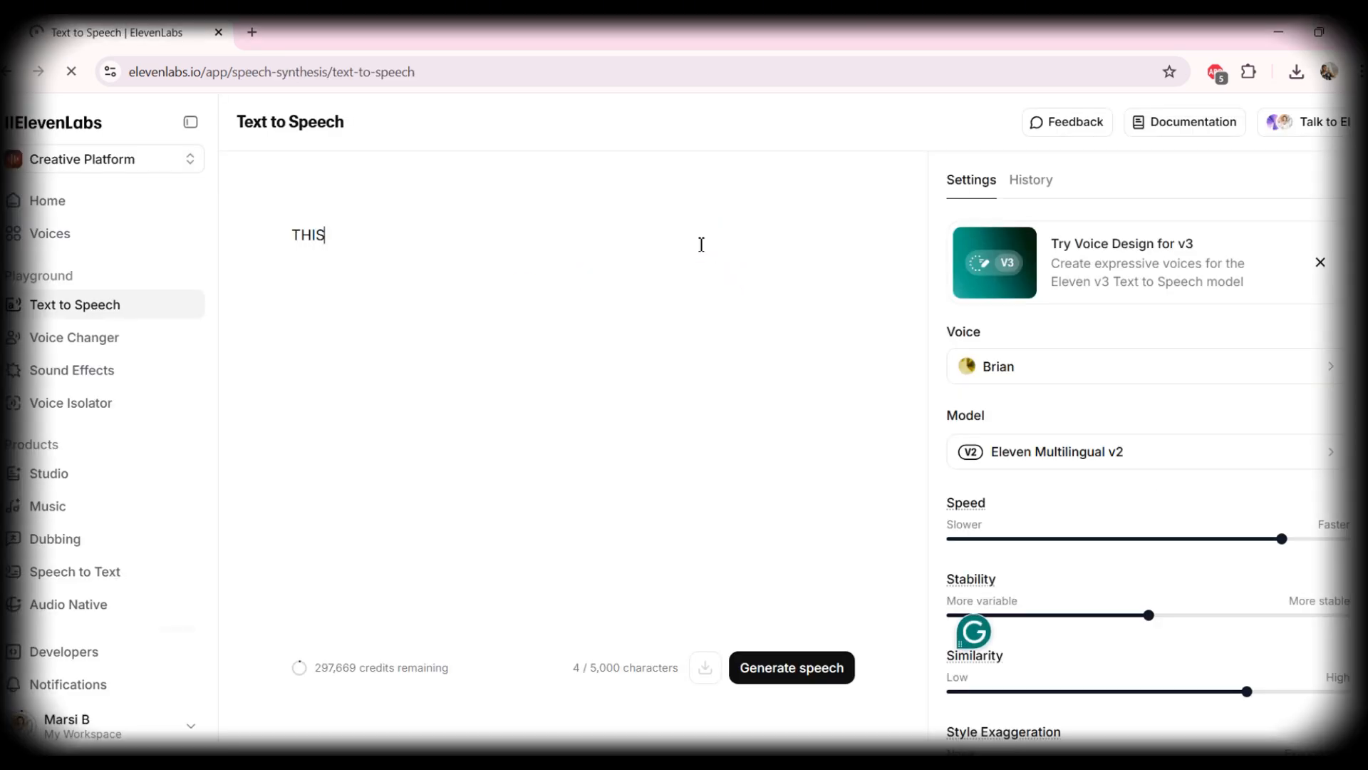
pyautogui.write(' IS MY AI VOICE')
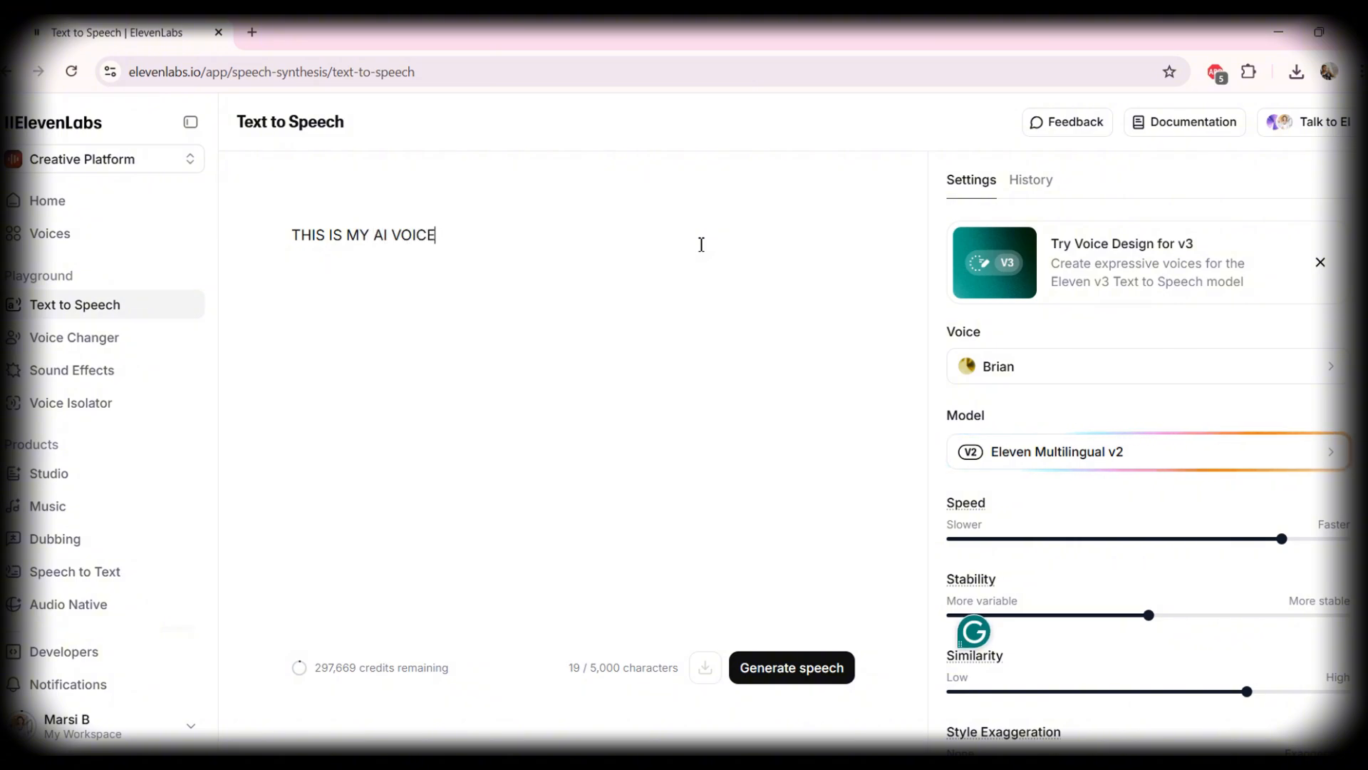
pyautogui.click(291, 235)
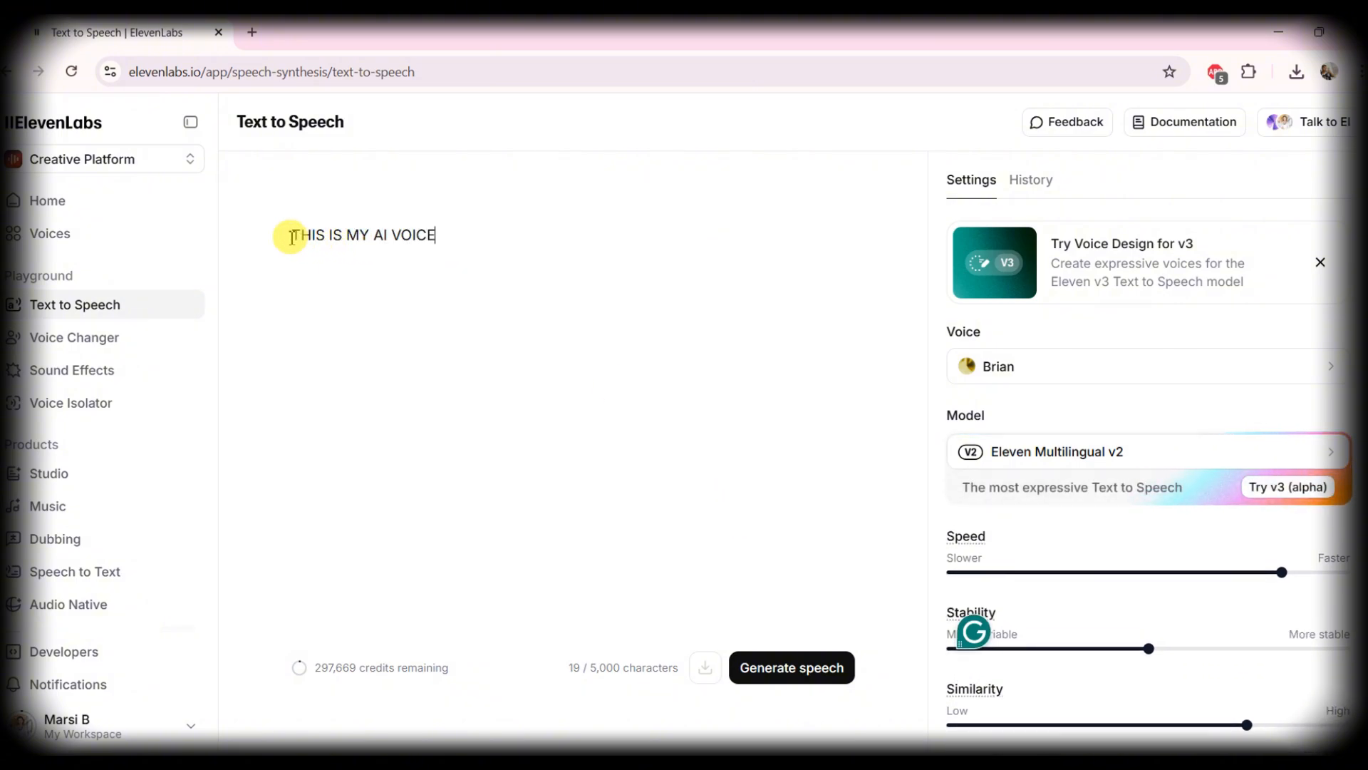
pyautogui.write('AND')
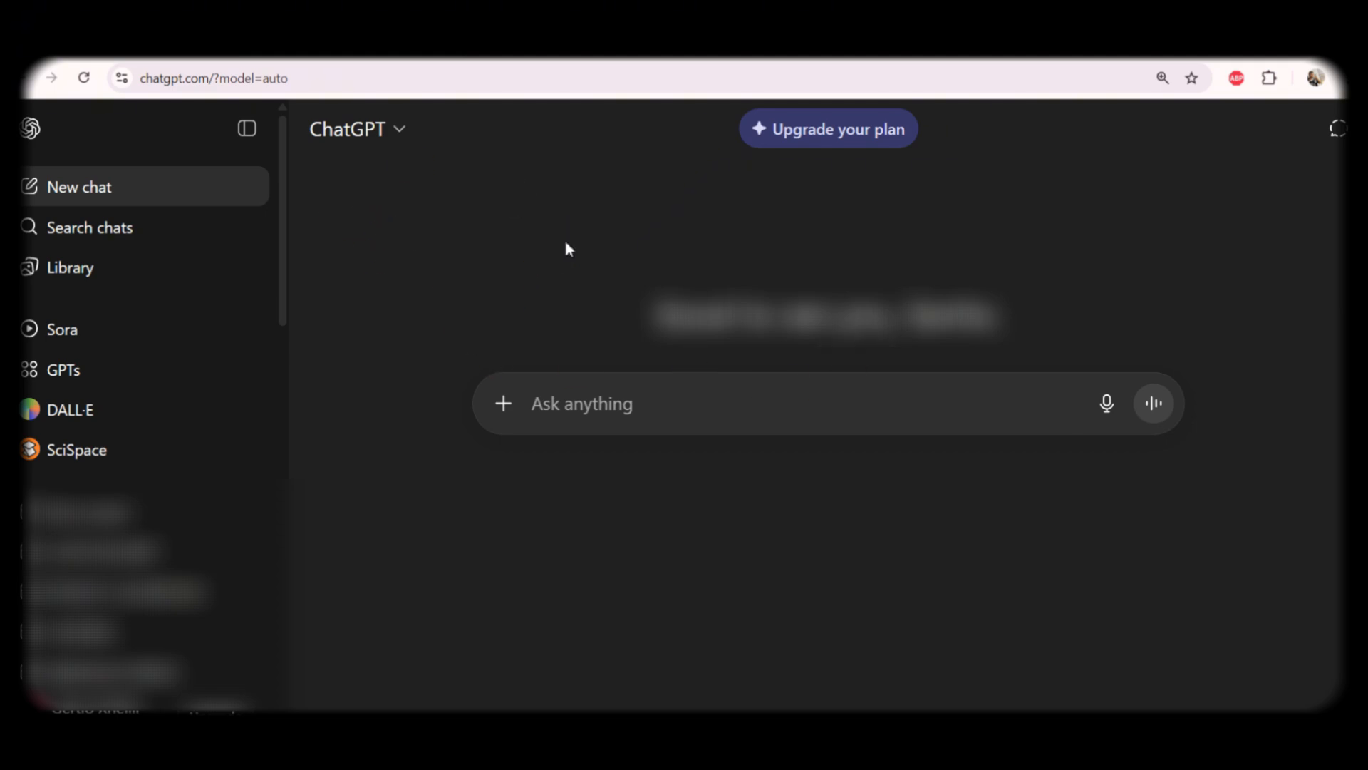
# Step: In ChatGPT, send the prompt "Me shkruaj nje tekst informues rreth cfare do lloj teme ne anglisht, 3 fjali"
pyautogui.click(651, 414)
pyautogui.write('Me shkru')
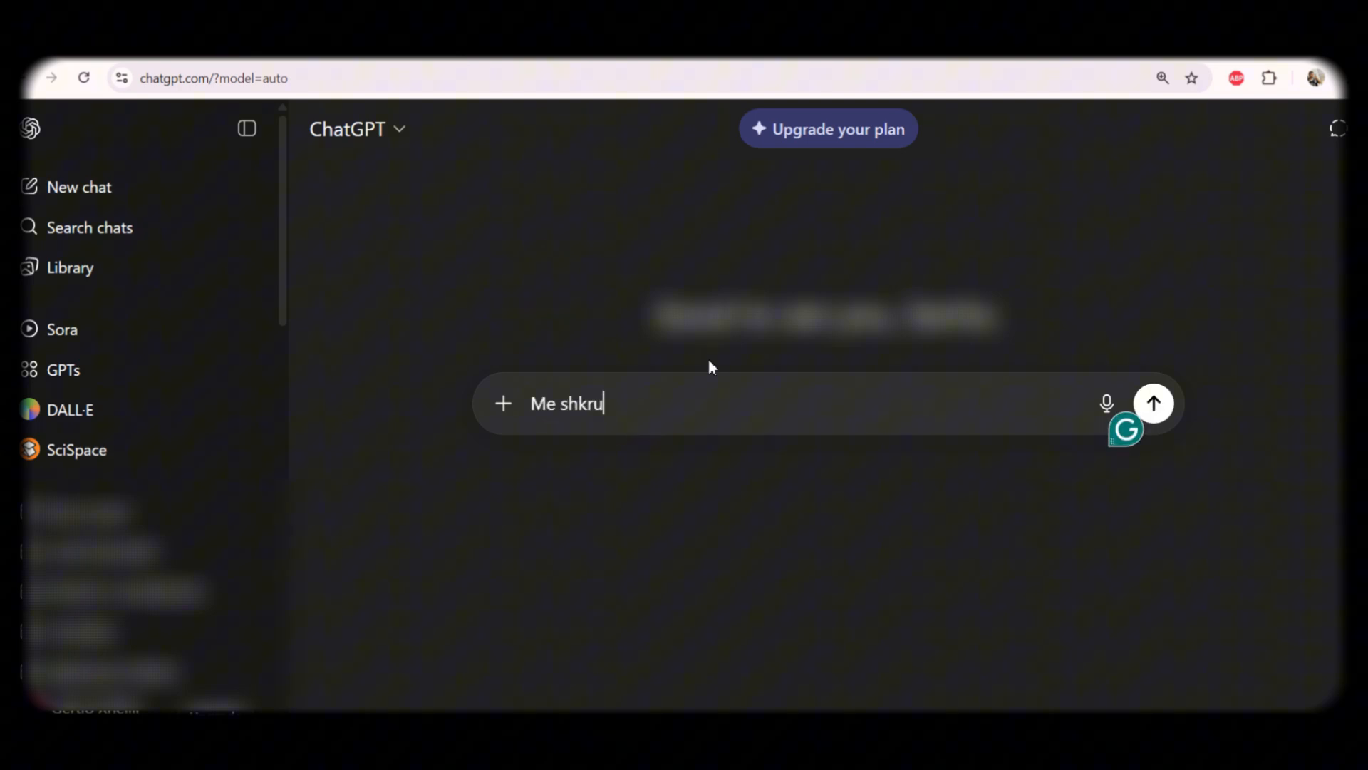
pyautogui.write('aj nje tekst informues')
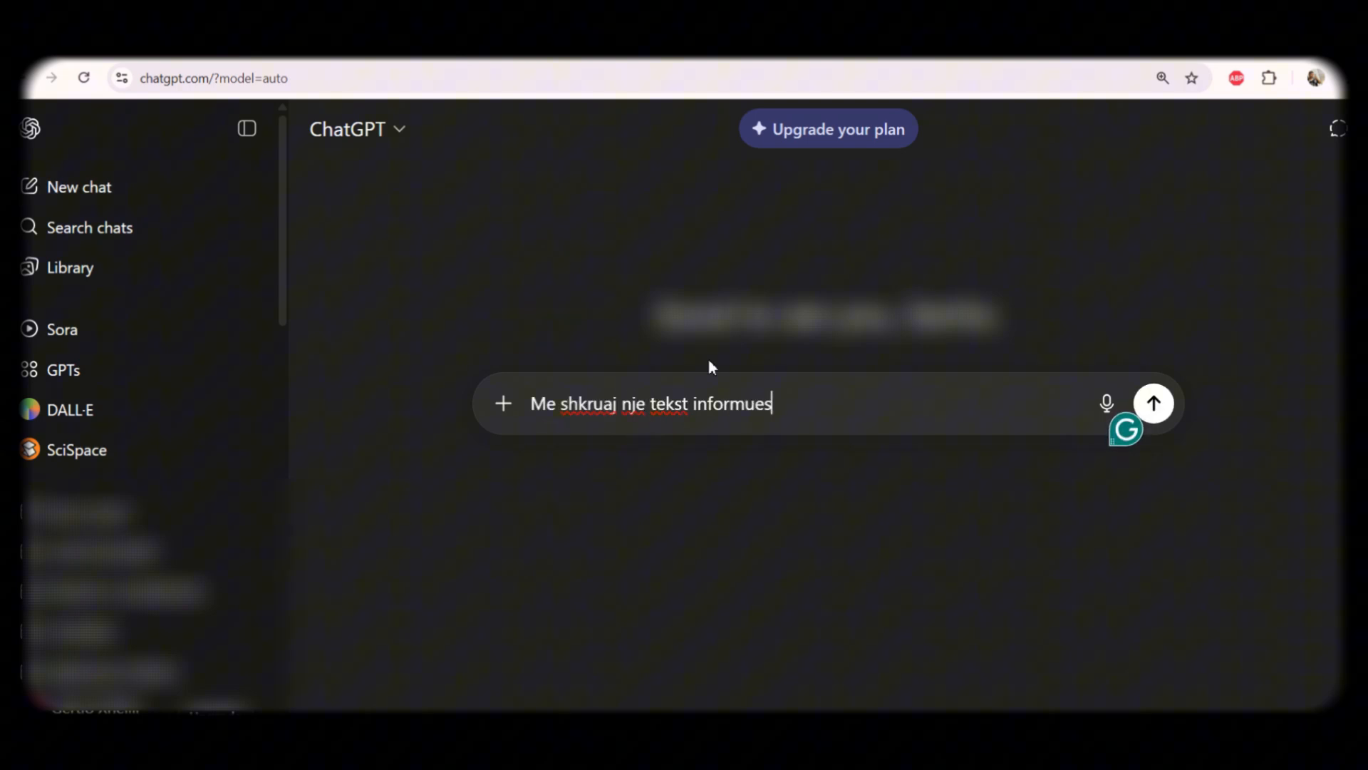
pyautogui.write(' rreth c')
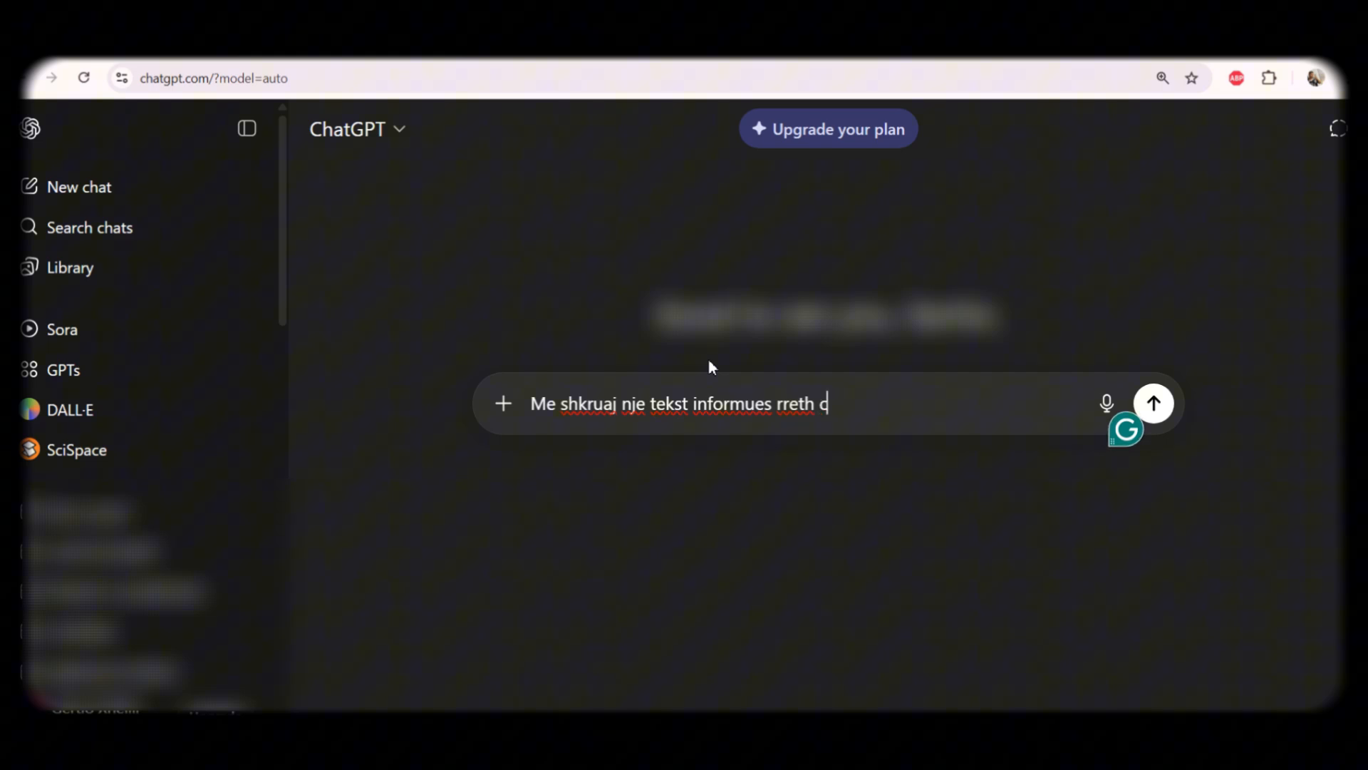
pyautogui.write('fare do lloj t')
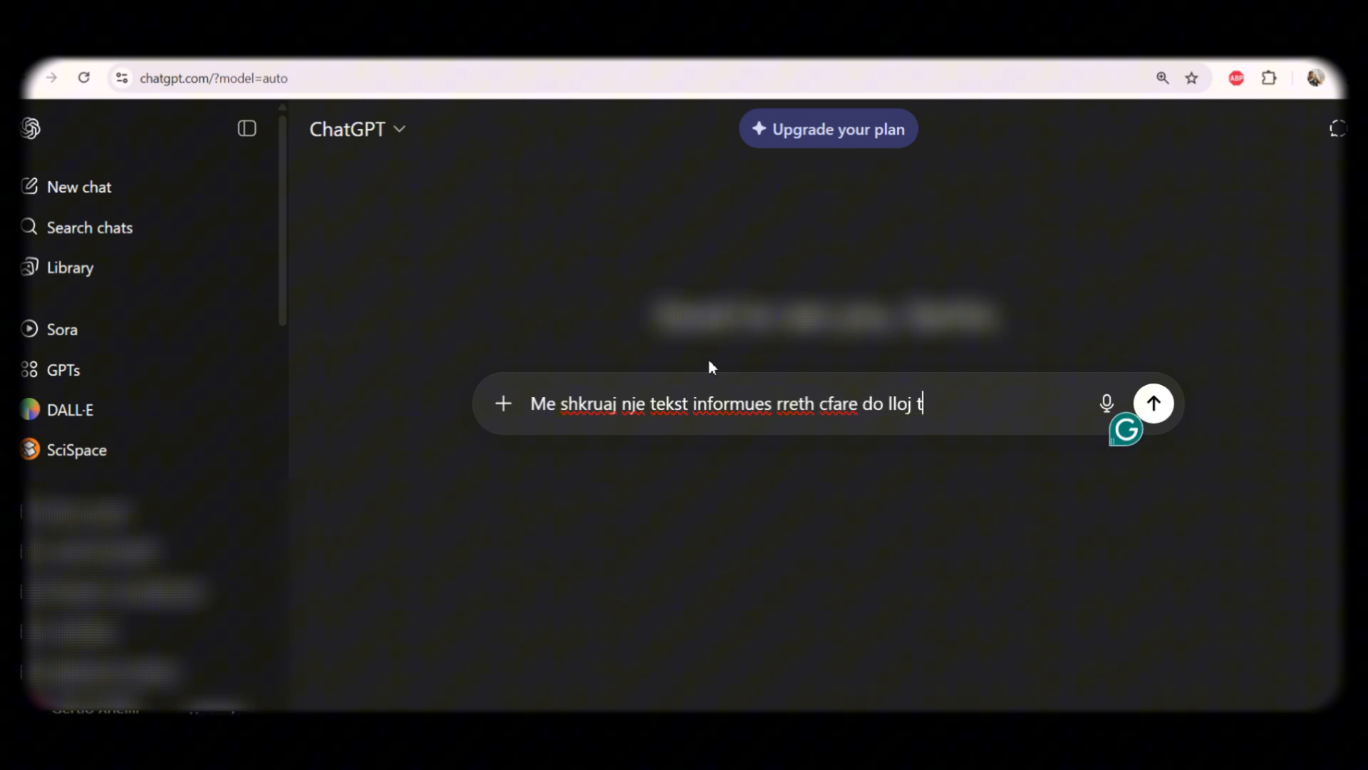
pyautogui.write('eme ne anglisht, 3 fjali')
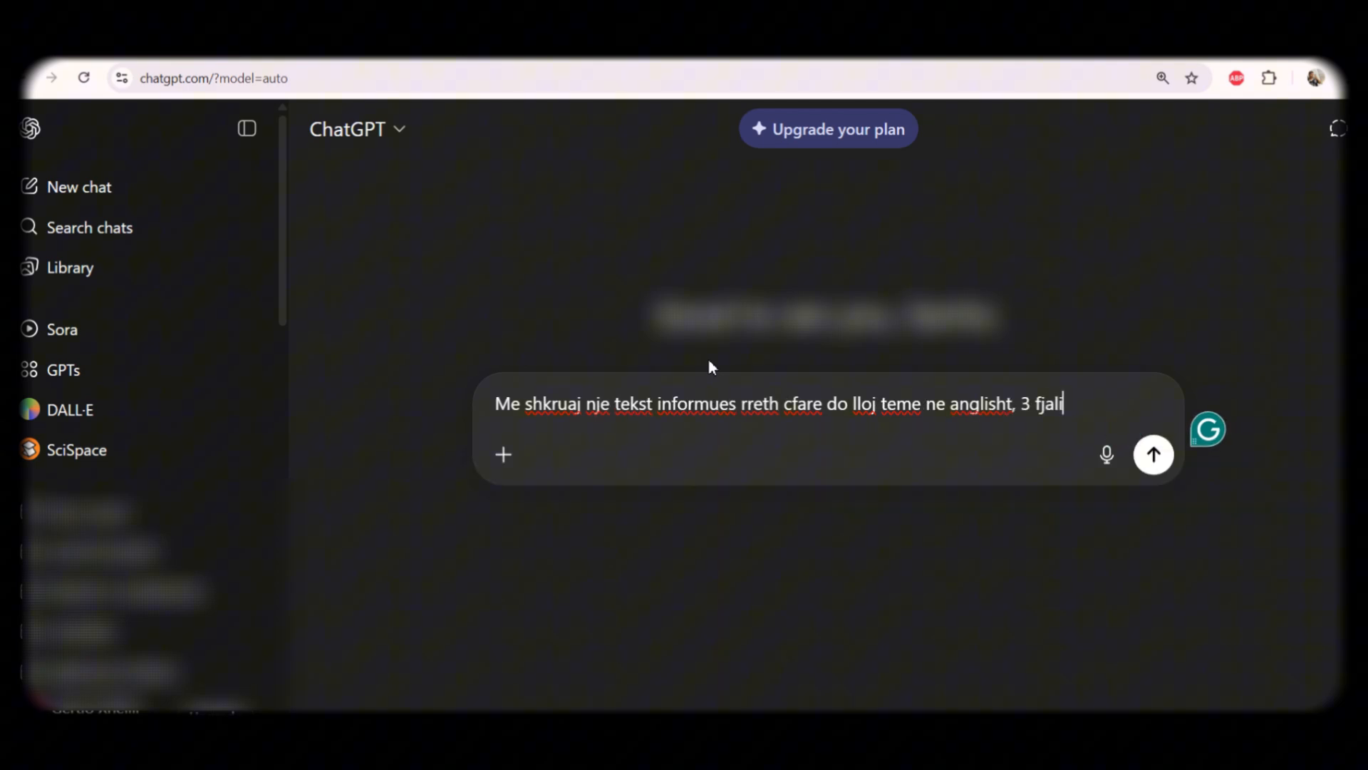
pyautogui.press('Return')
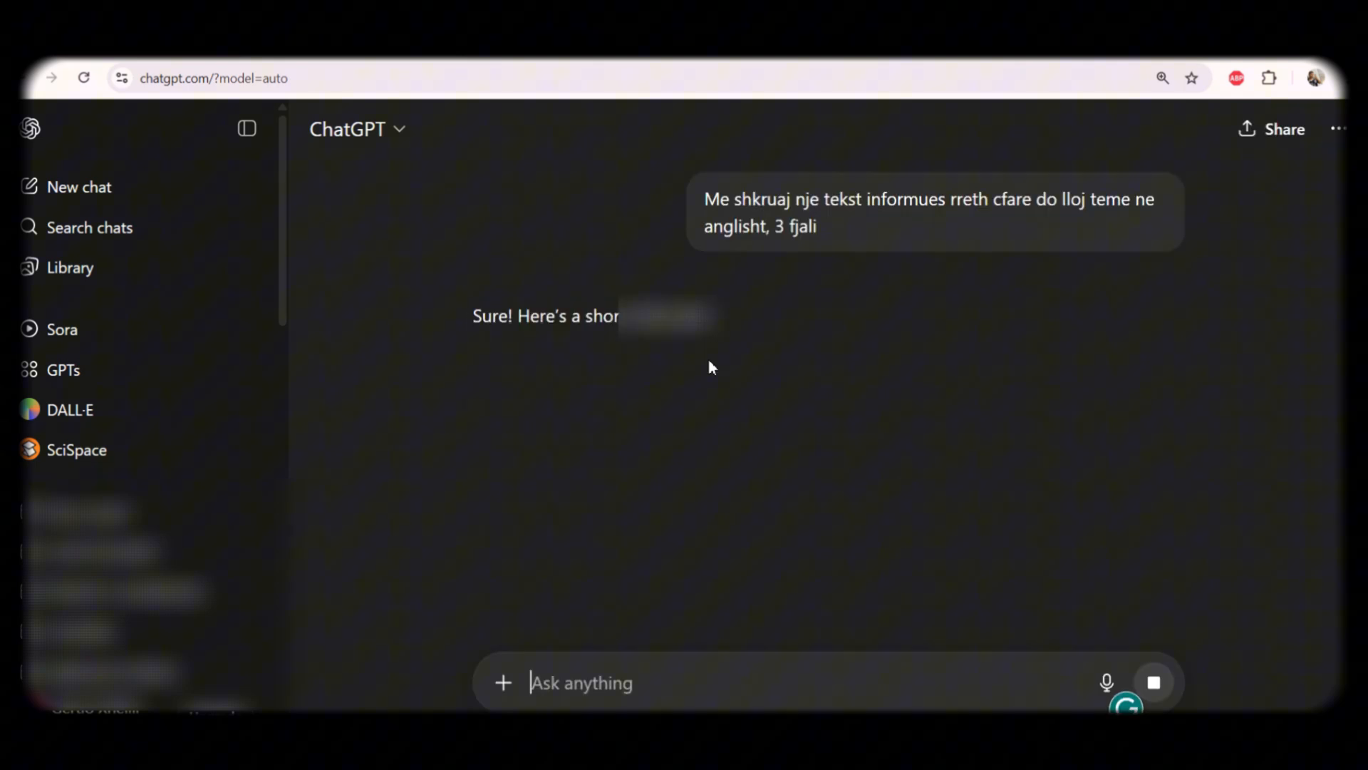
# Step: Copy the Amazon rainforest paragraph into ElevenLabs Text to Speech and generate speech from it
pyautogui.moveTo(449, 370); pyautogui.dragTo(905, 458)
pyautogui.hotkey('ctrl', 'c')
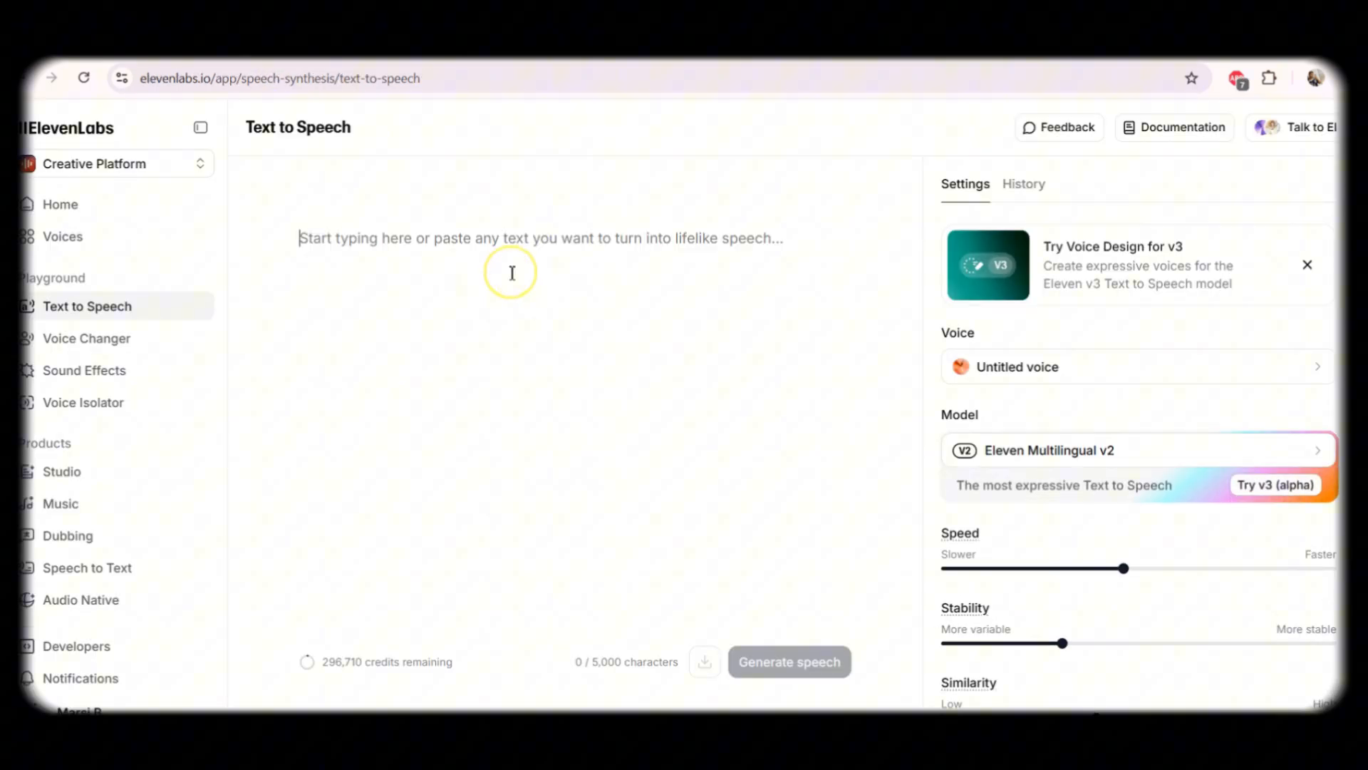
pyautogui.click(511, 271)
pyautogui.hotkey('ctrl', 'v')
pyautogui.click(800, 658)
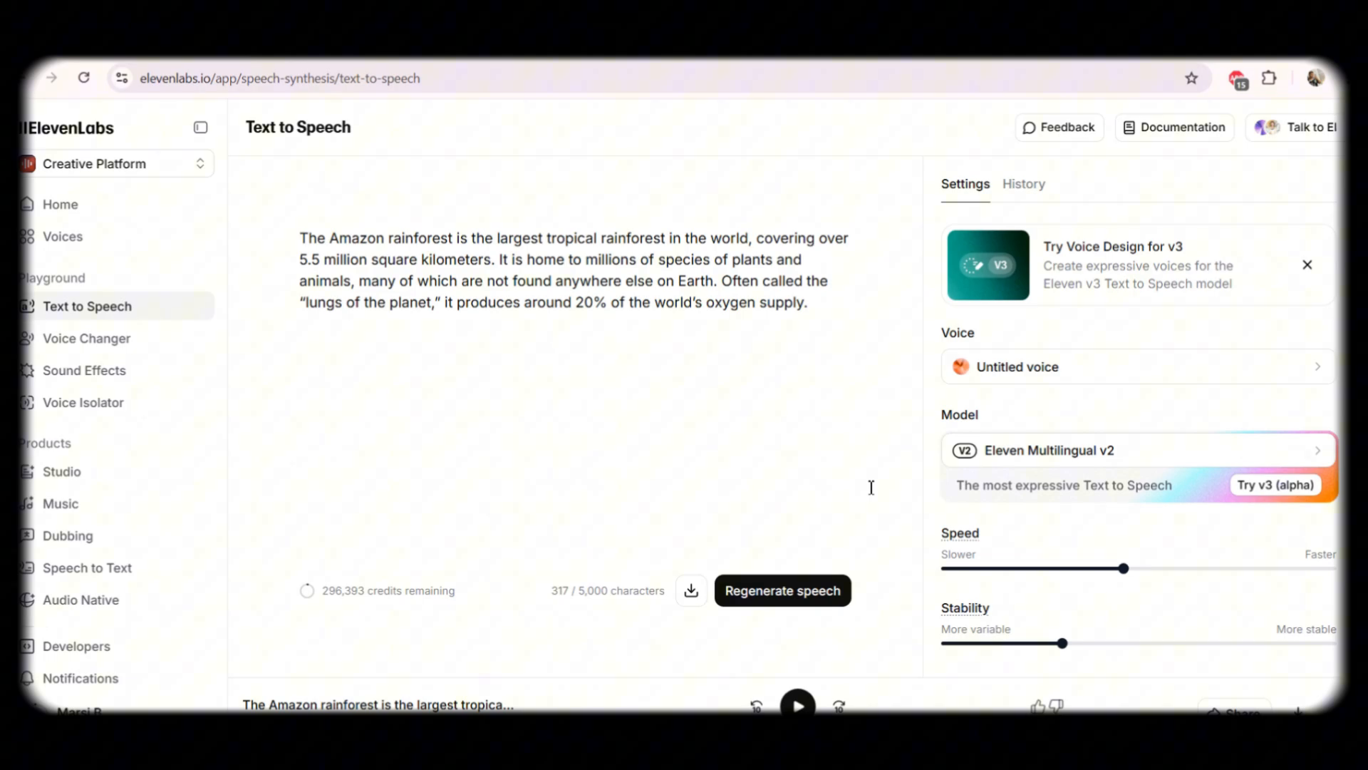
# Step: Return to ChatGPT and send the follow-up "shkruaje ne kete menyre qe te duket sikur eshte shume e merzitur per kete fakt"
pyautogui.click(268, 44)
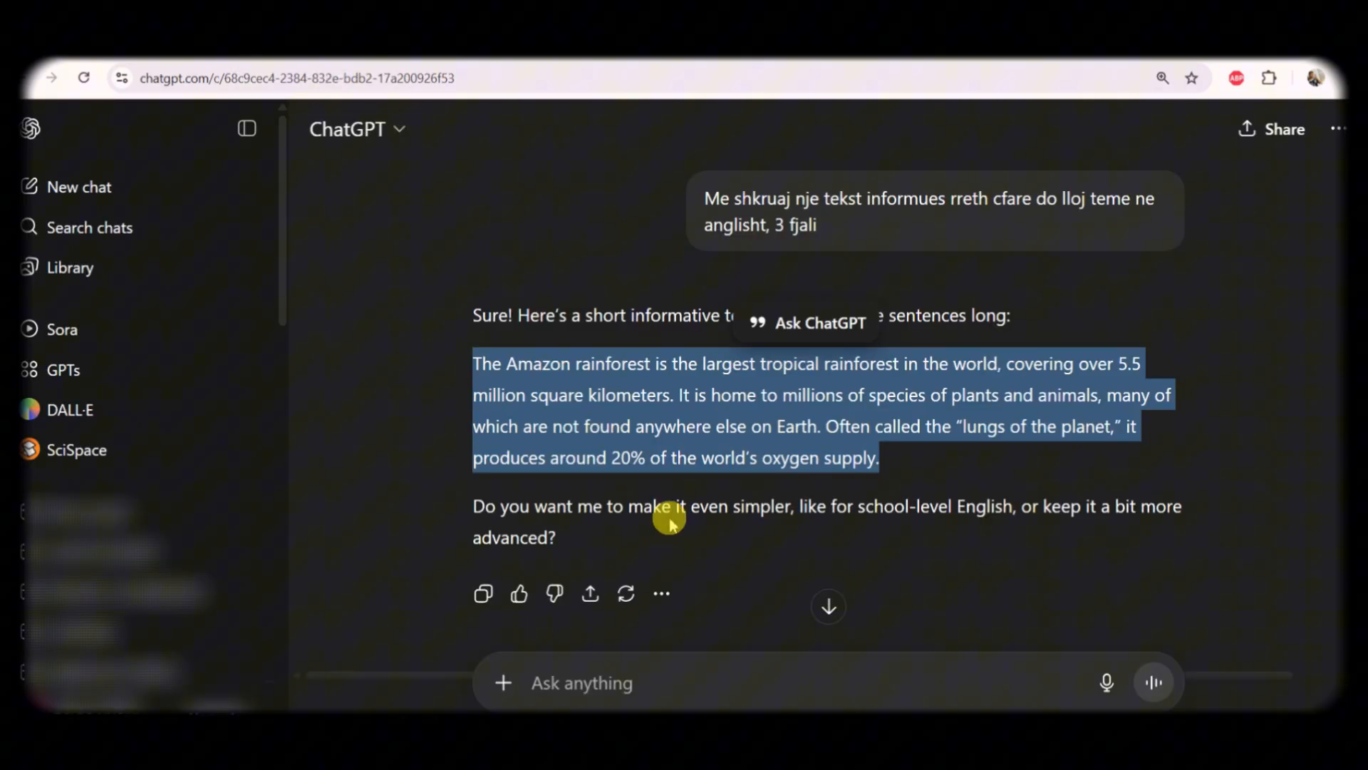
pyautogui.click(667, 561)
pyautogui.click(661, 673)
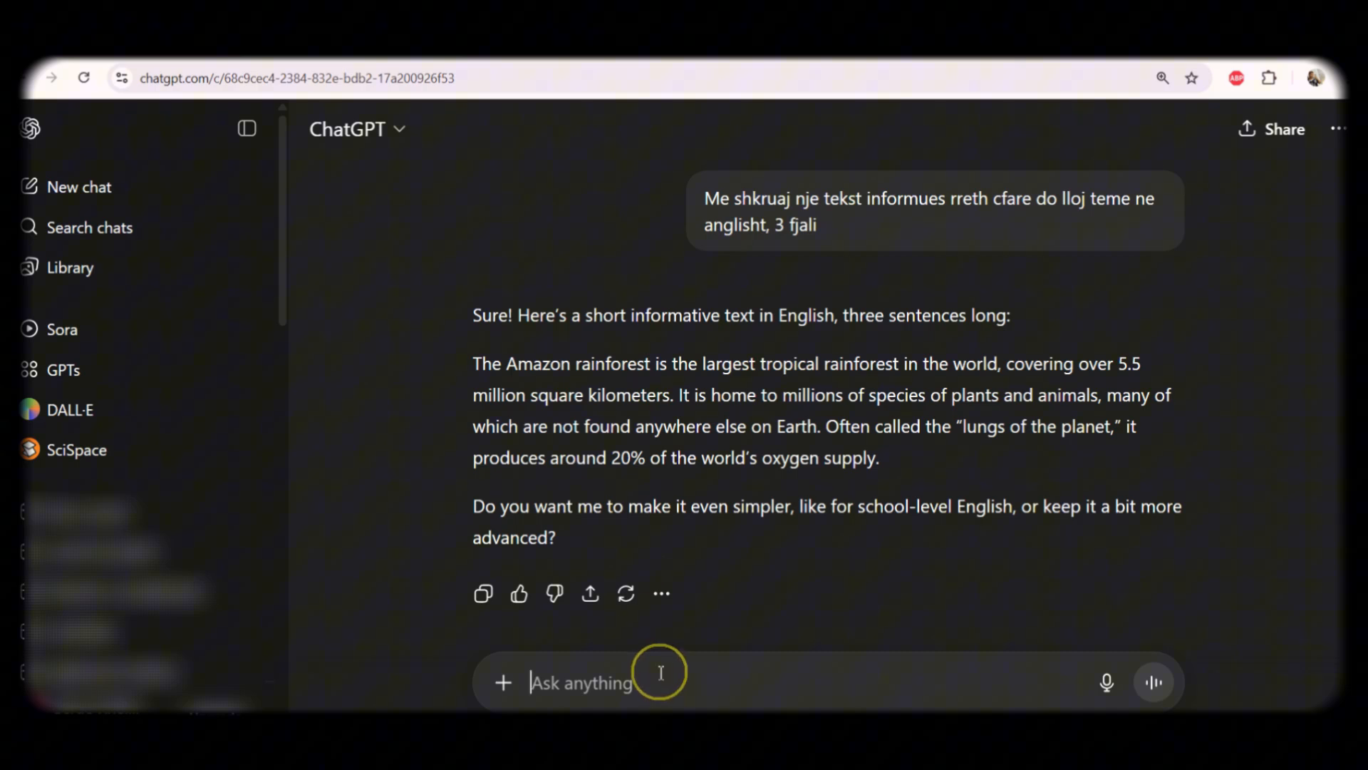
pyautogui.write('shkrua')
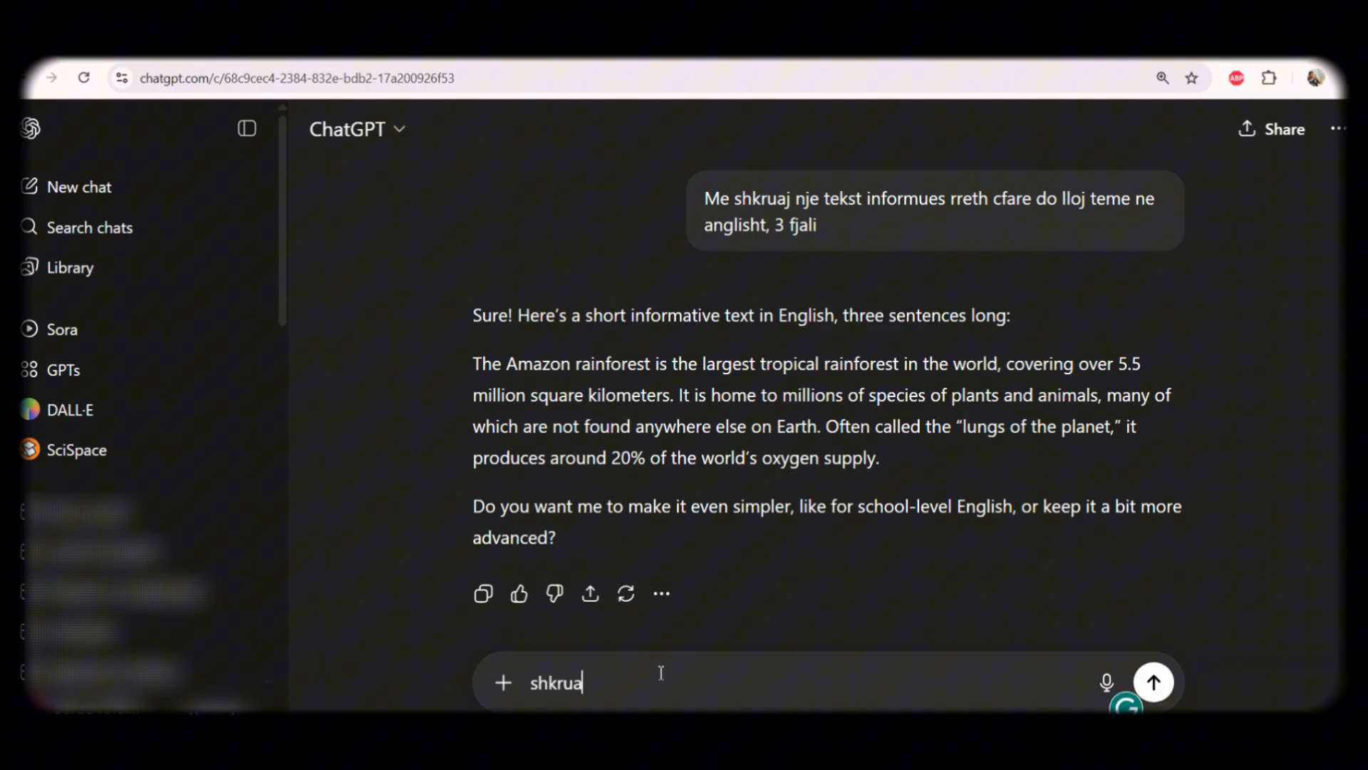
pyautogui.write('je ne kete')
pyautogui.press('BackSpace')
pyautogui.write('te m')
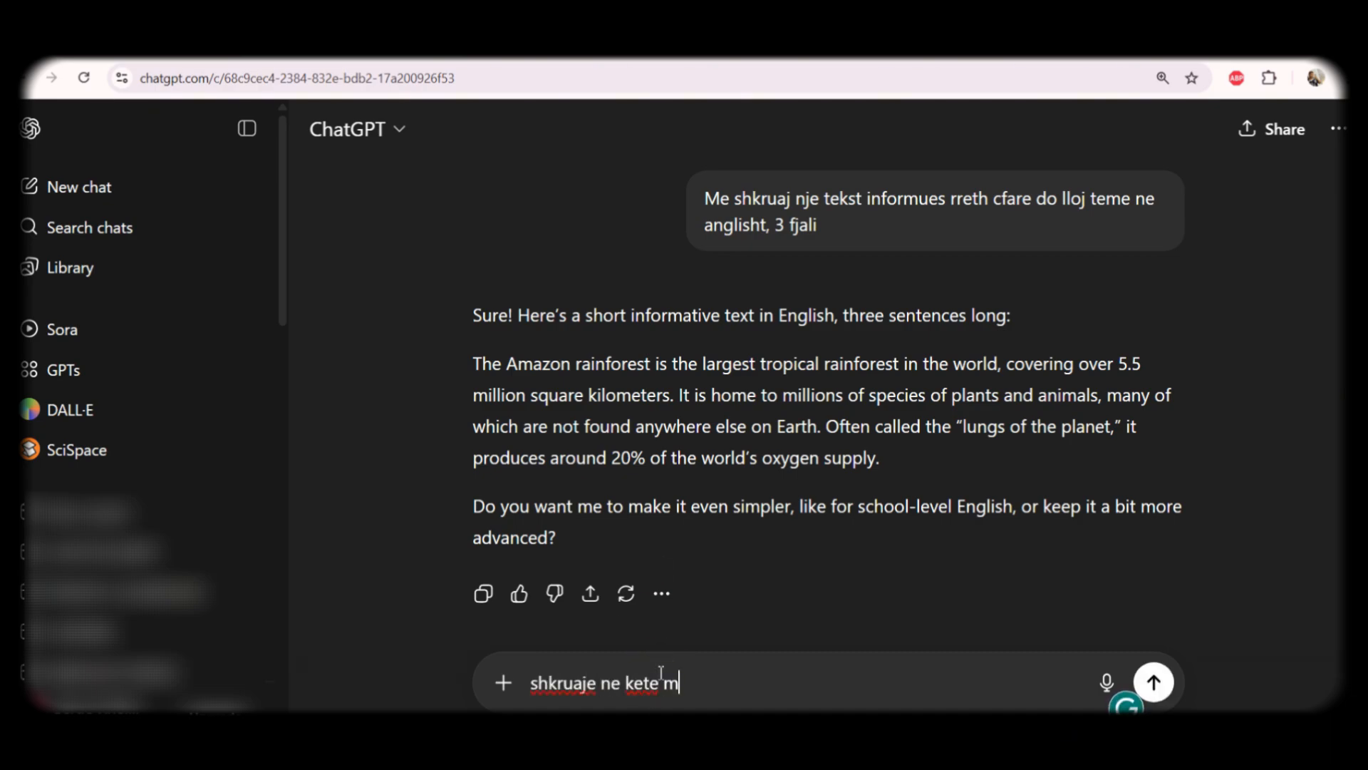
pyautogui.write('enyre qe te duket sikur eshte shume e')
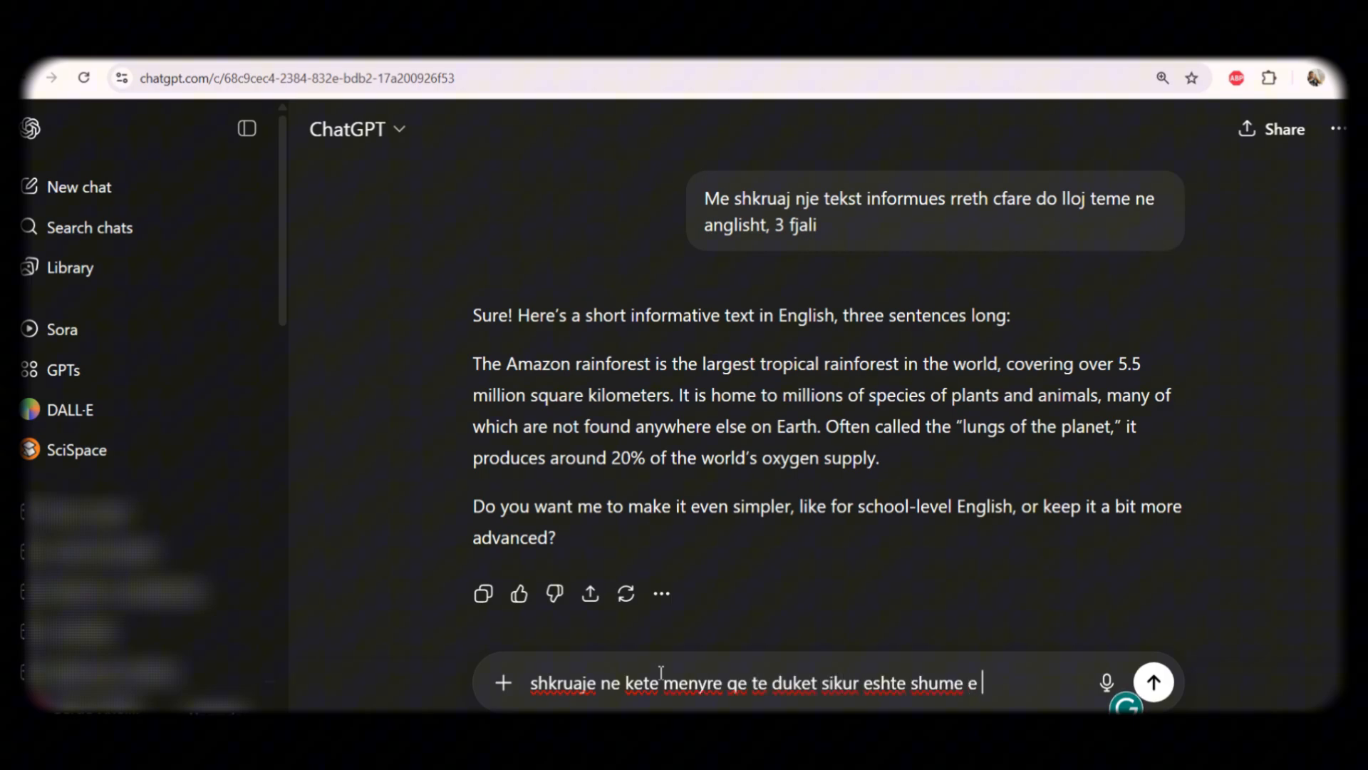
pyautogui.write(' merzitur per kete fakt')
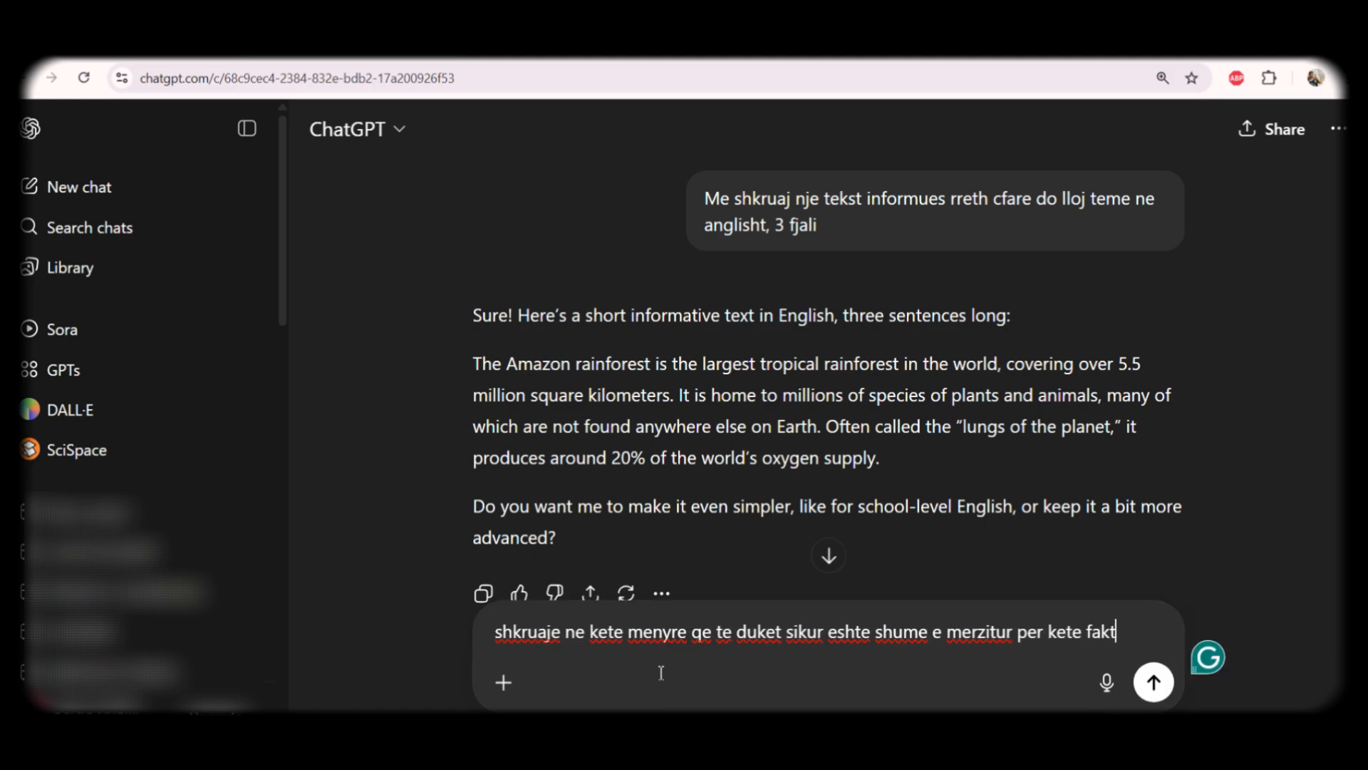
pyautogui.press('Return')
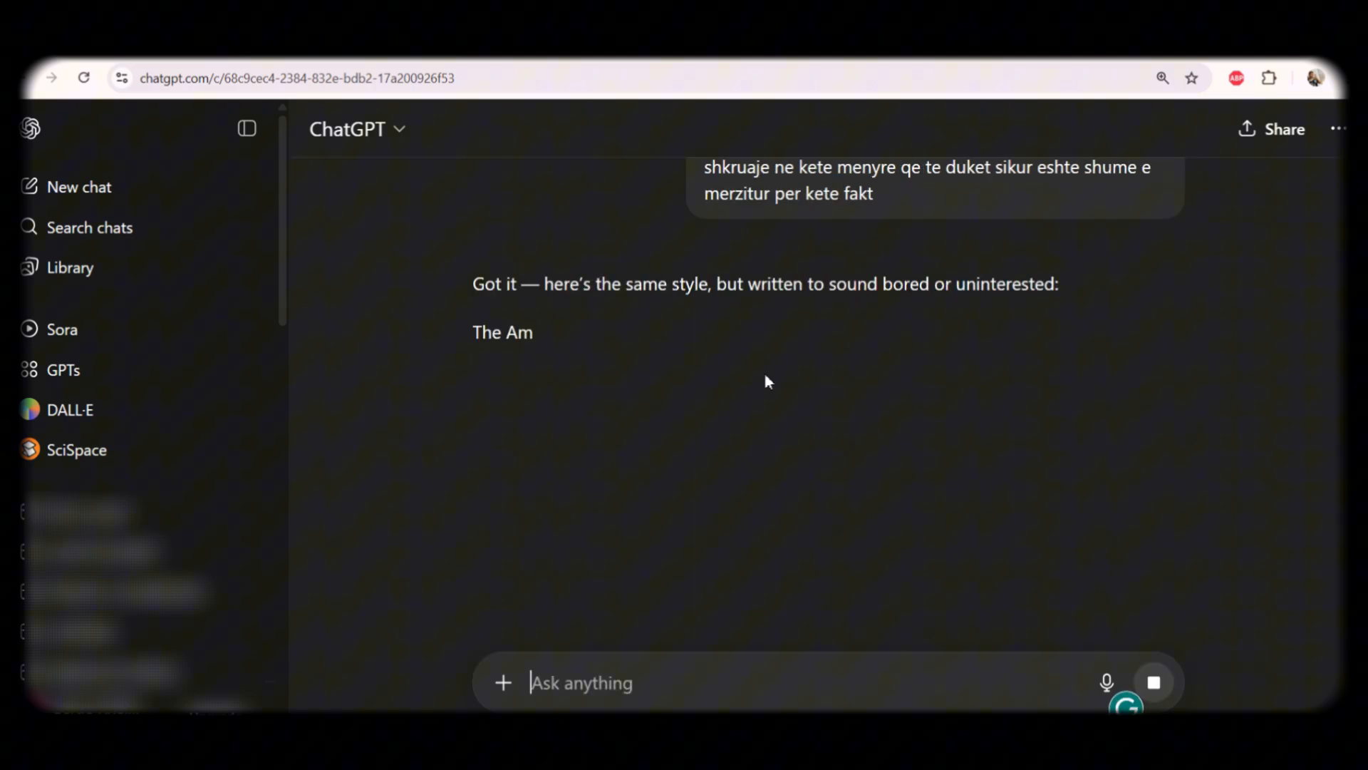
# Step: Send the follow-up "vendos shenjat e pikesimit ne menyre qe te duket shume e merzitur nga intonacioni" about the rewritten rainforest text
pyautogui.moveTo(472, 344); pyautogui.dragTo(1137, 390)
pyautogui.click(783, 681)
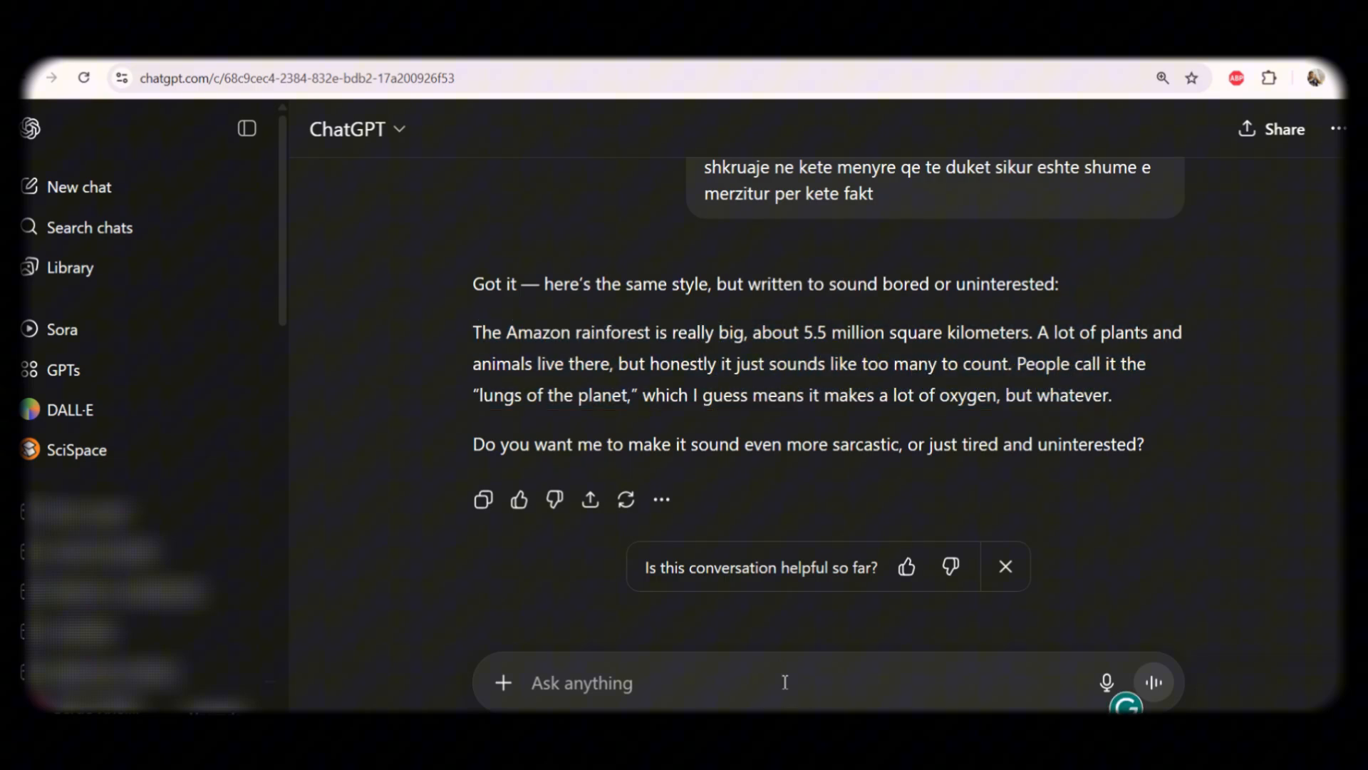
pyautogui.write('vendos shenjat e pikesimit n')
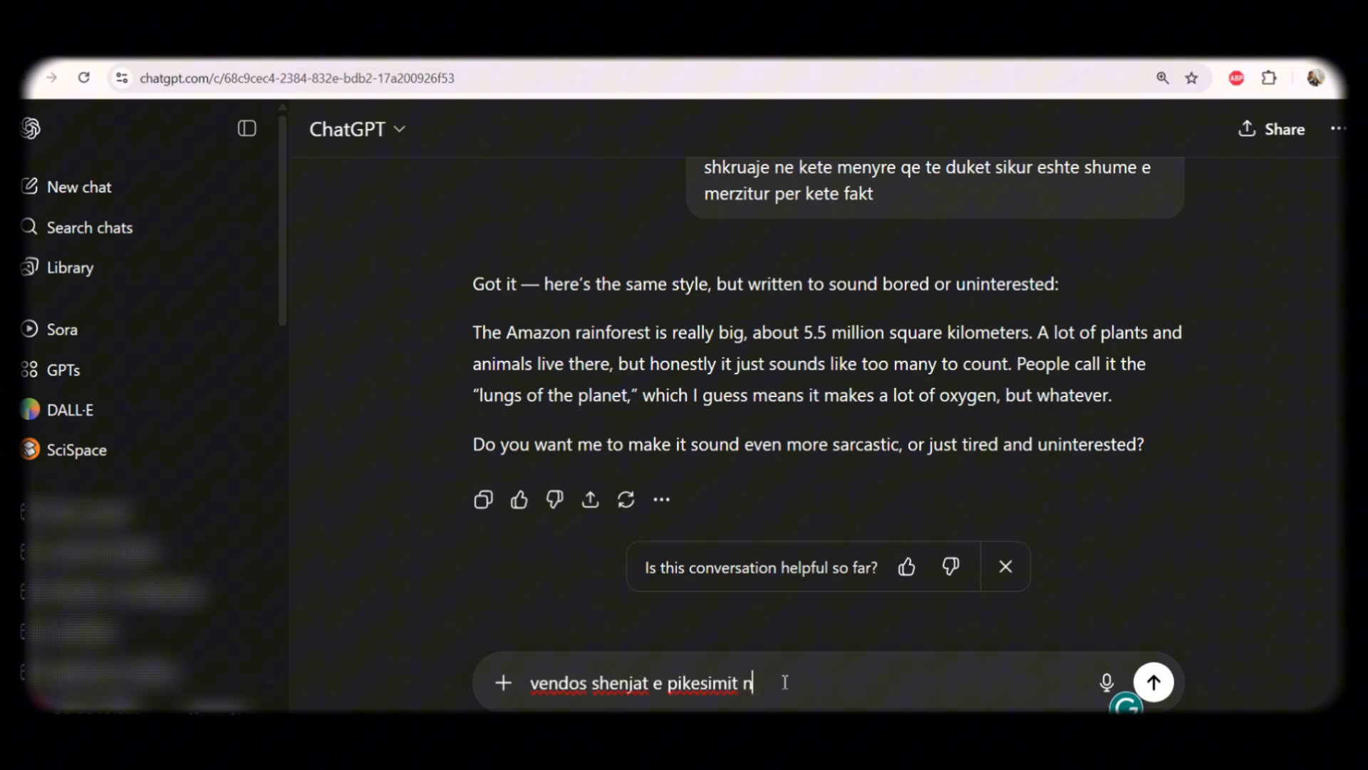
pyautogui.write('e menyre qe te duket shume  e')
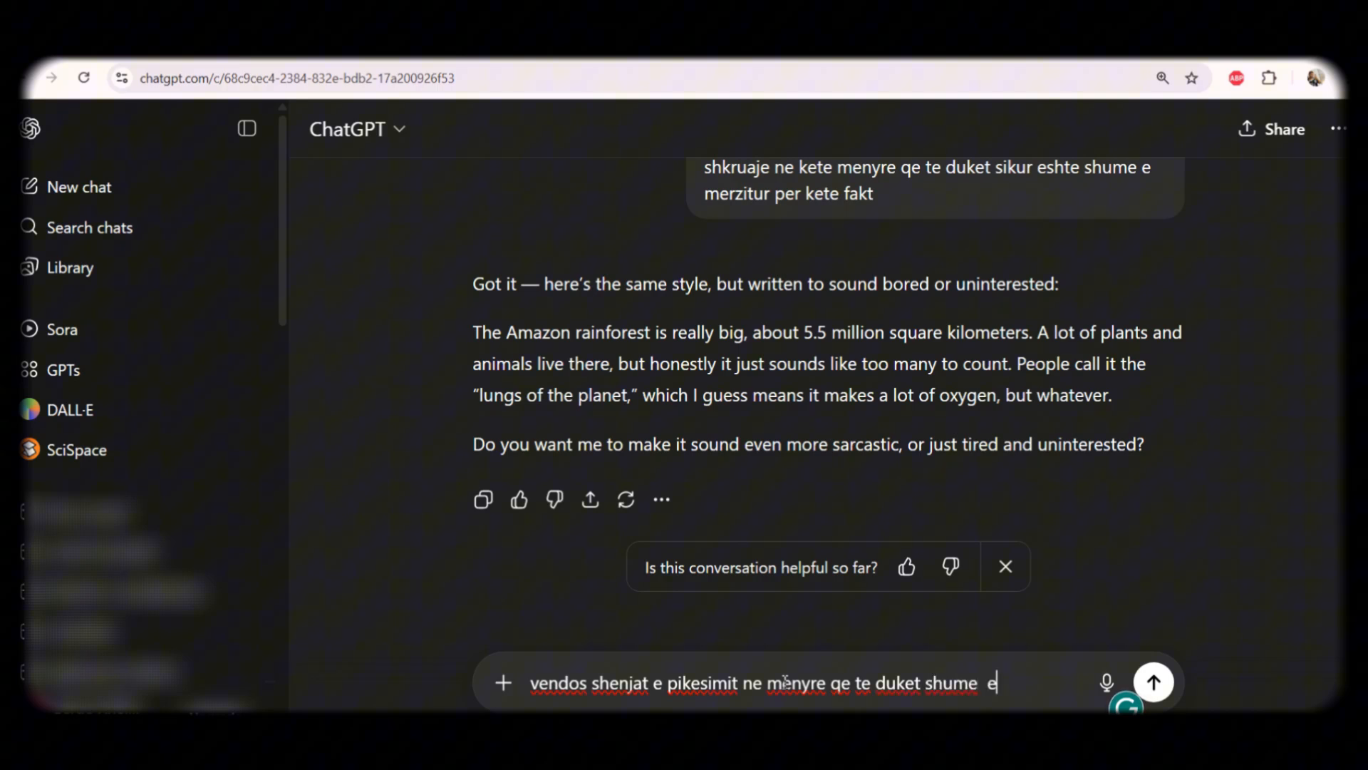
pyautogui.write(' merzitur')
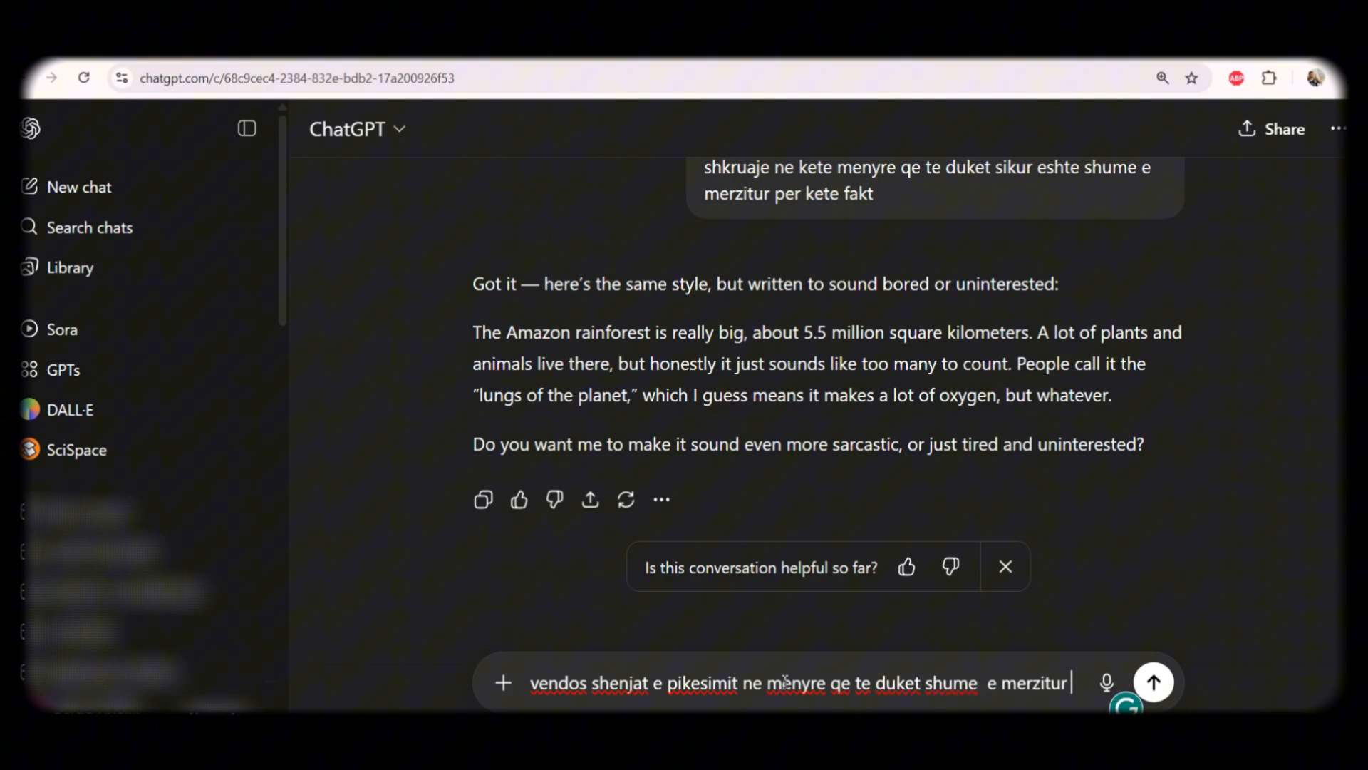
pyautogui.write(' nga intonacioni')
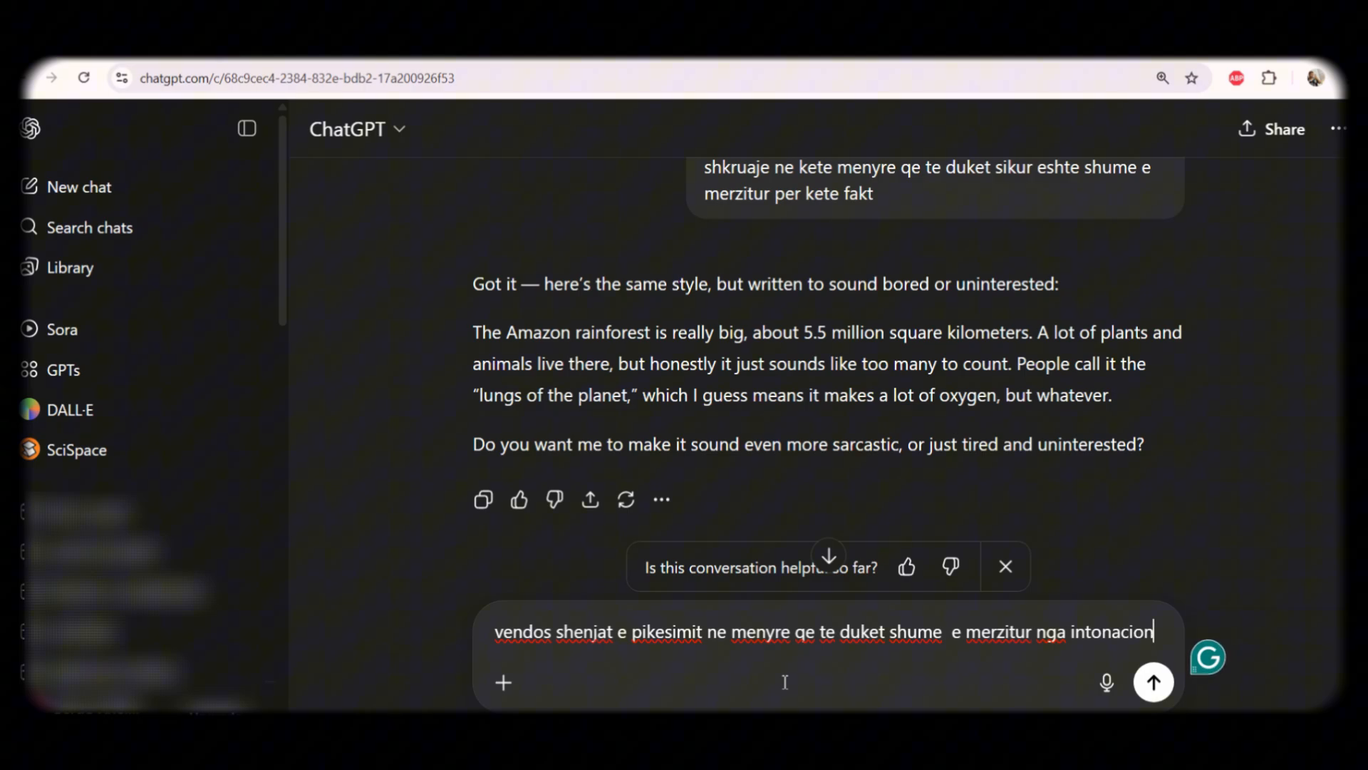
pyautogui.press('Return')
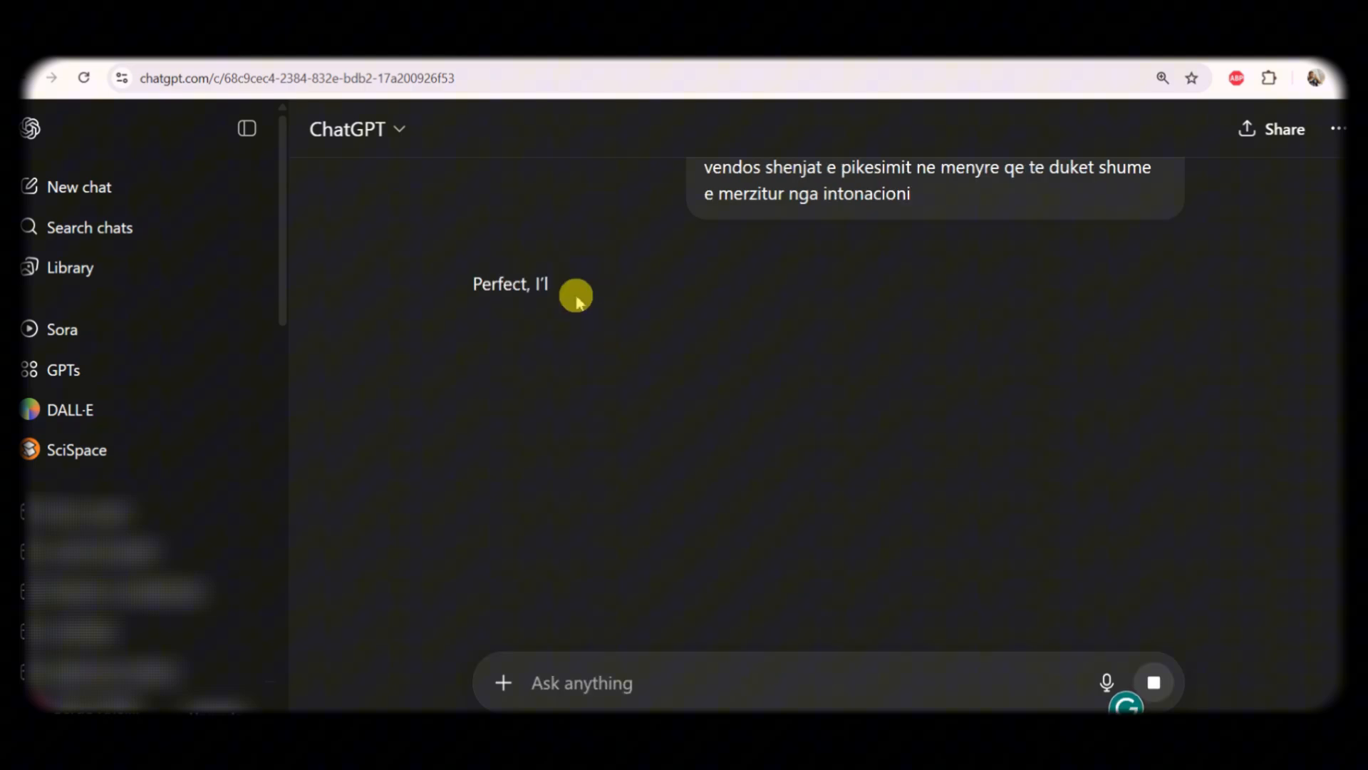
# Step: Copy the re-punctuated rainforest text into ElevenLabs Text to Speech in place of the old paragraph and generate speech from it
pyautogui.moveTo(460, 370); pyautogui.dragTo(864, 427)
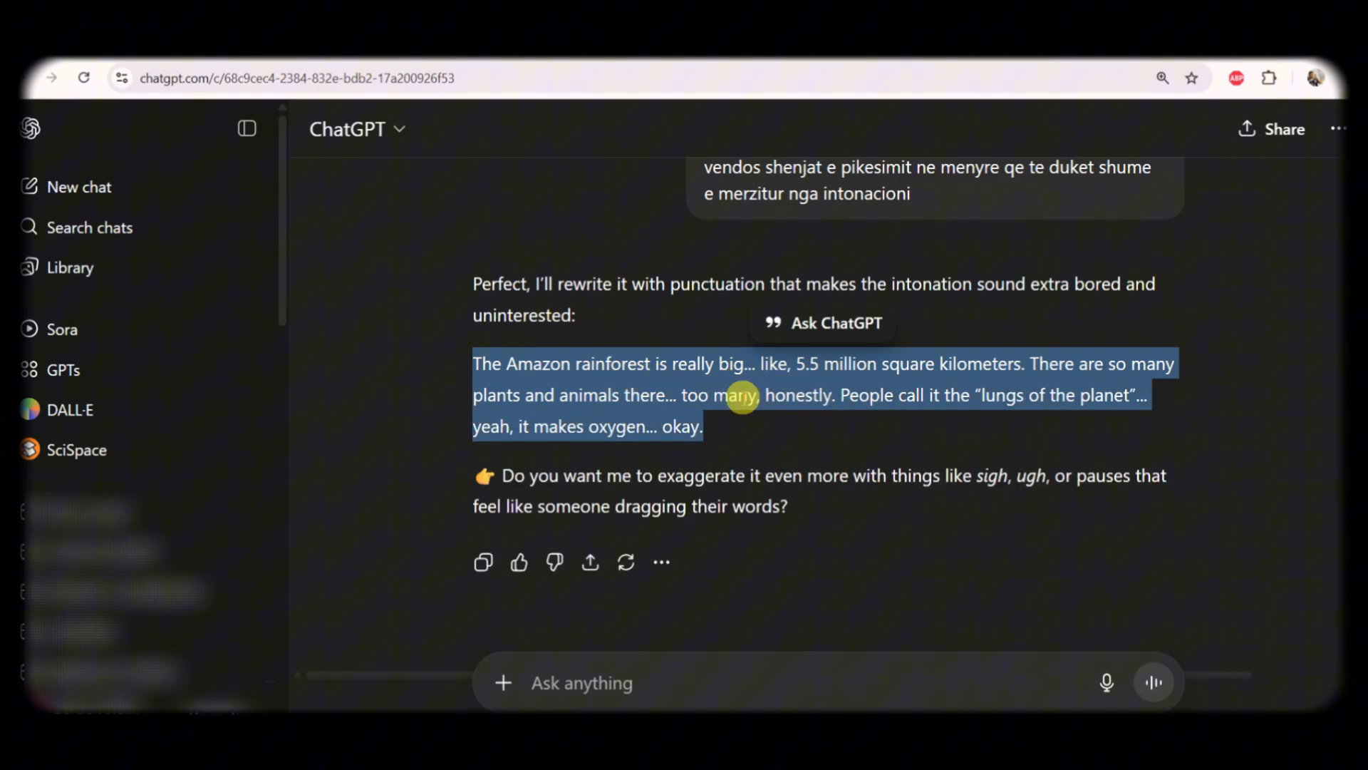
pyautogui.click(746, 391)
pyautogui.moveTo(468, 372); pyautogui.dragTo(788, 442)
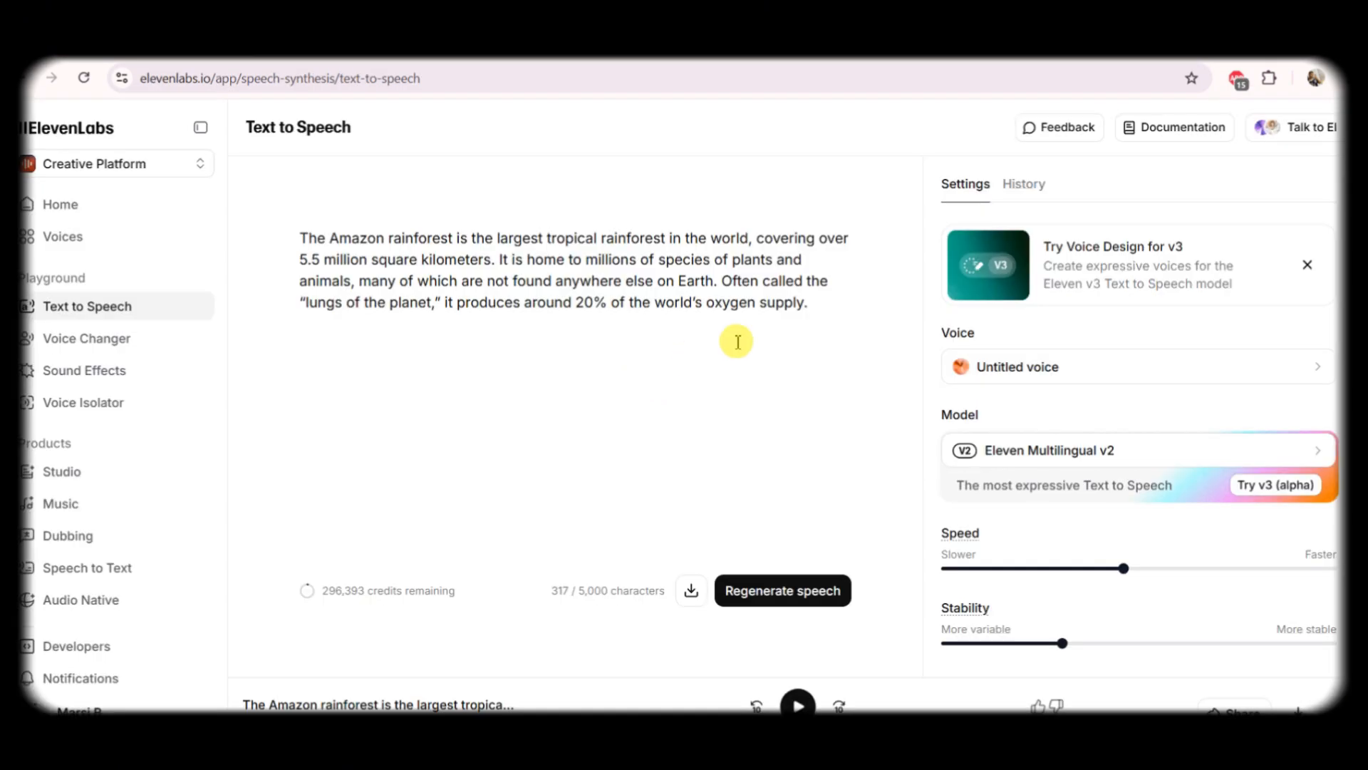
pyautogui.moveTo(809, 302); pyautogui.dragTo(299, 221)
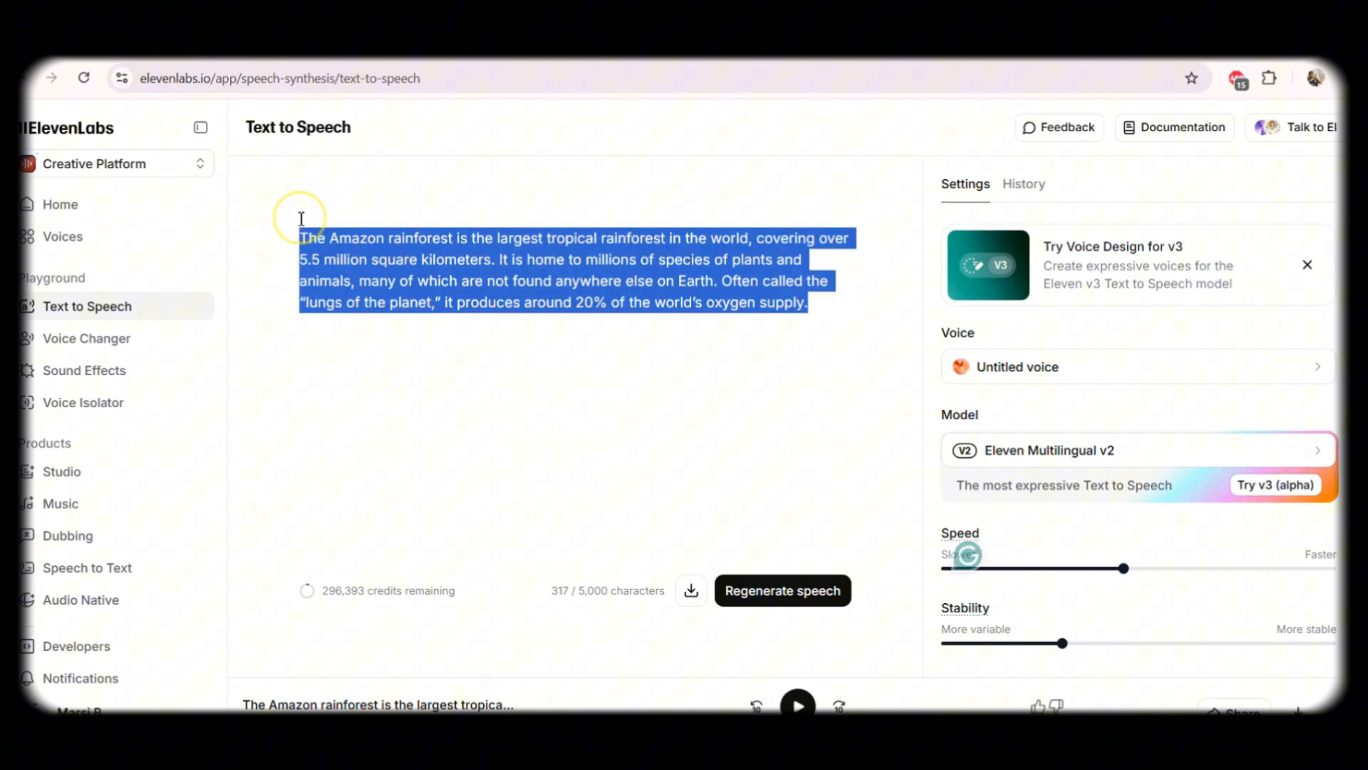
pyautogui.write('The Amazon rainforest is really big... like, 5.5 million square kilometers. There are so many plants and animals there... too many, honestly. People call it the "lungs of the planet"... yeah, it makes oxygen... okay.')
pyautogui.click(794, 590)
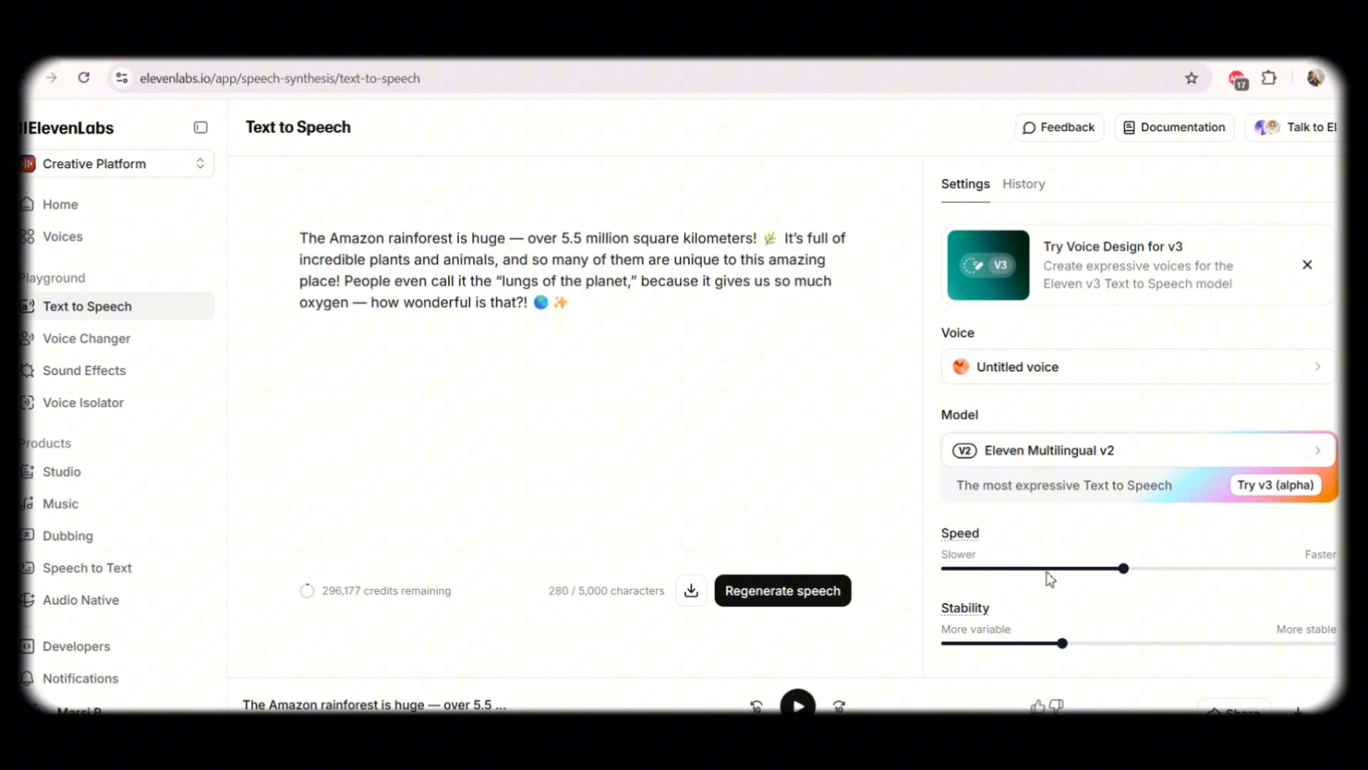
# Step: Raise the voice's Speed, Stability, Similarity and Style Exaggeration slightly, and regenerate the rainforest speech with these settings
pyautogui.scroll(-3, 1073, 520)
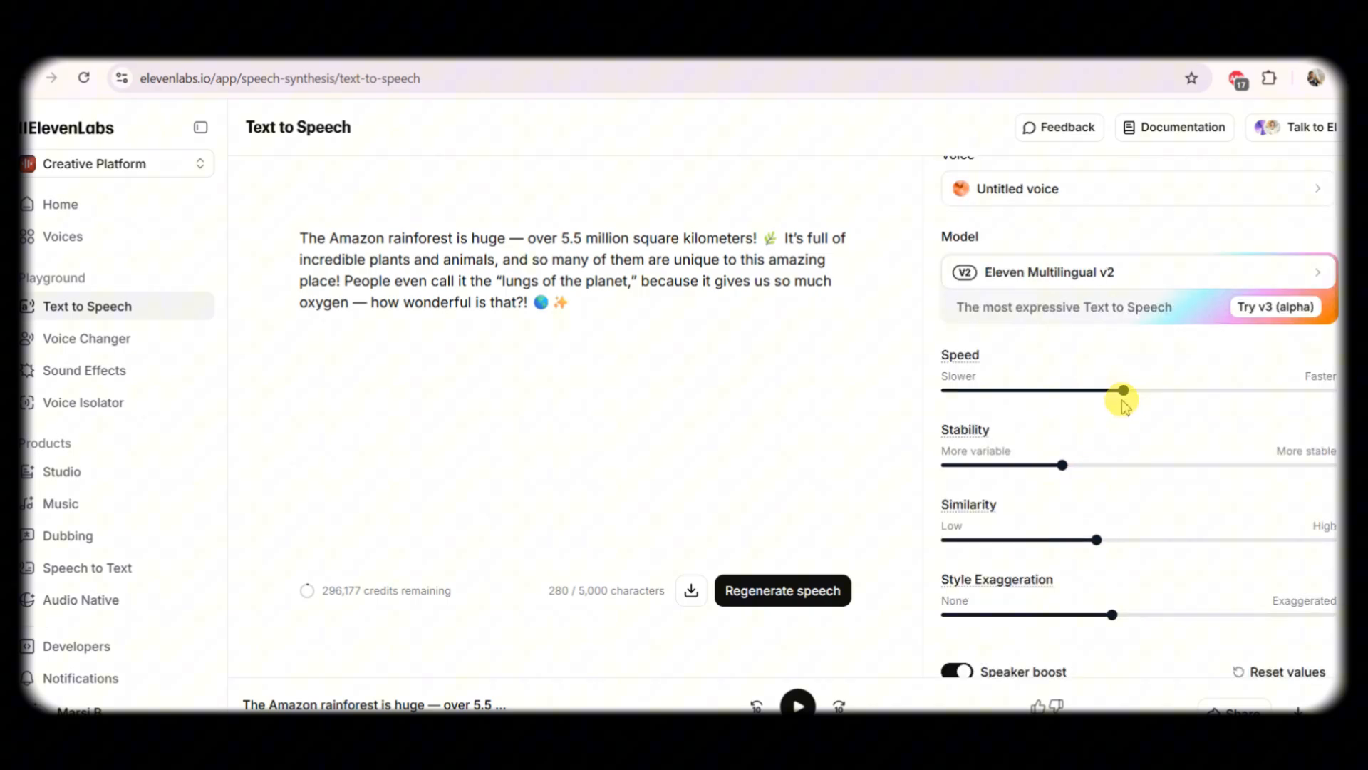
pyautogui.moveTo(1121, 394); pyautogui.dragTo(1187, 400)
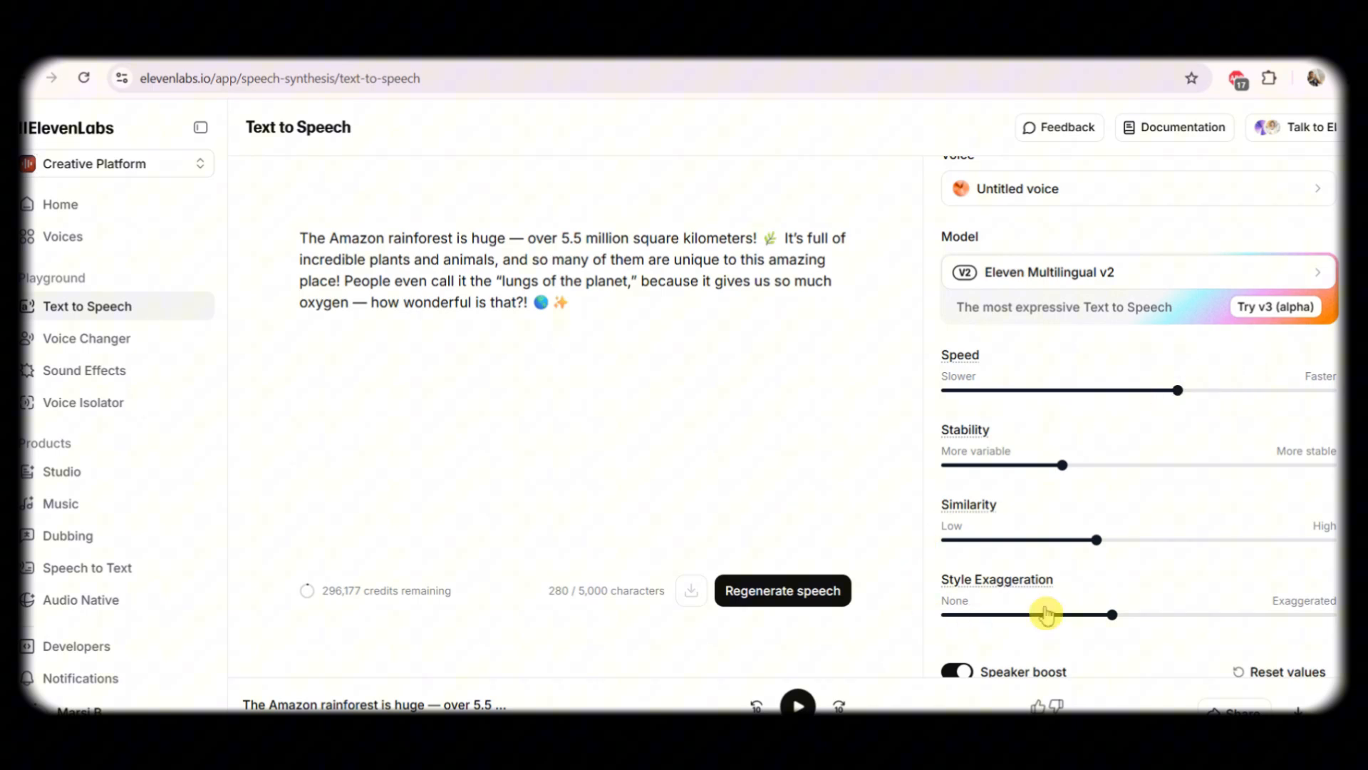
pyautogui.moveTo(1064, 474); pyautogui.dragTo(1102, 470)
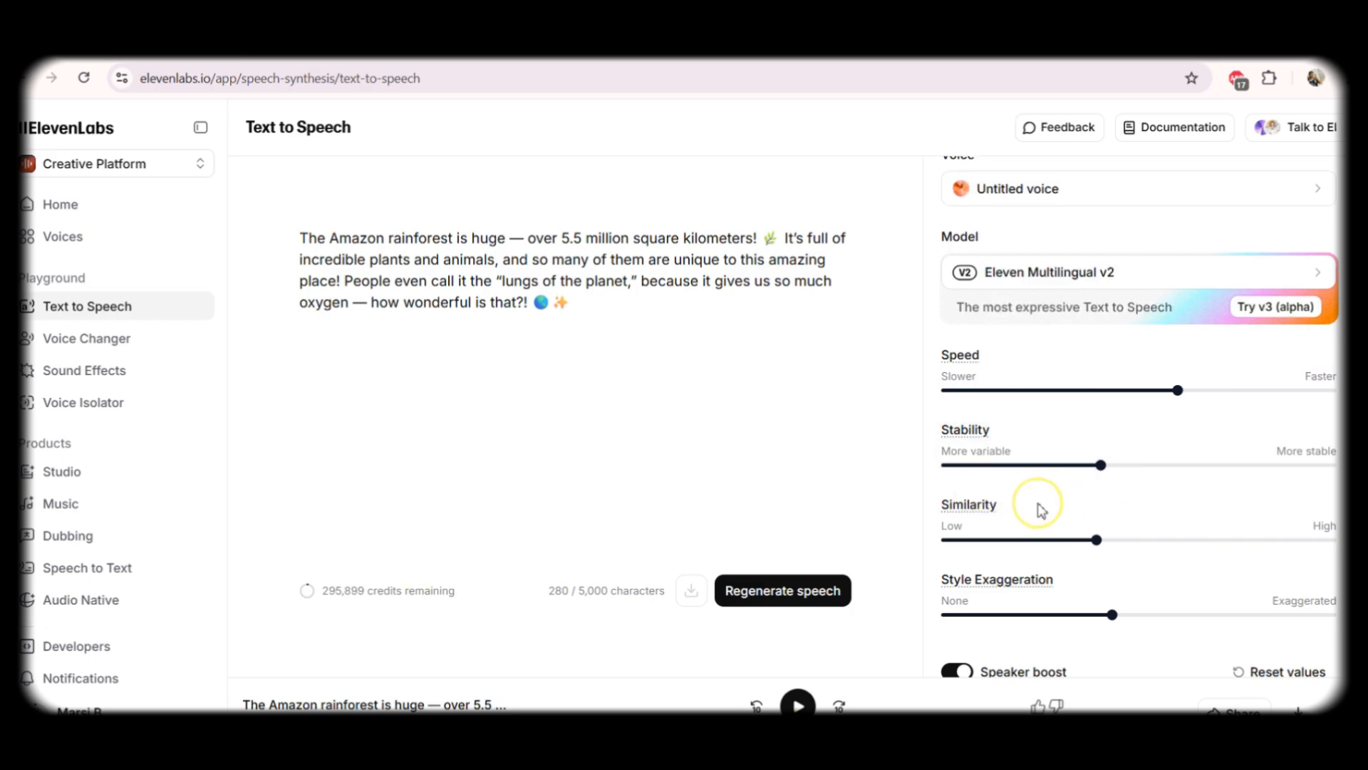
pyautogui.moveTo(1097, 539); pyautogui.dragTo(1120, 557)
pyautogui.scroll(-1, 1069, 584)
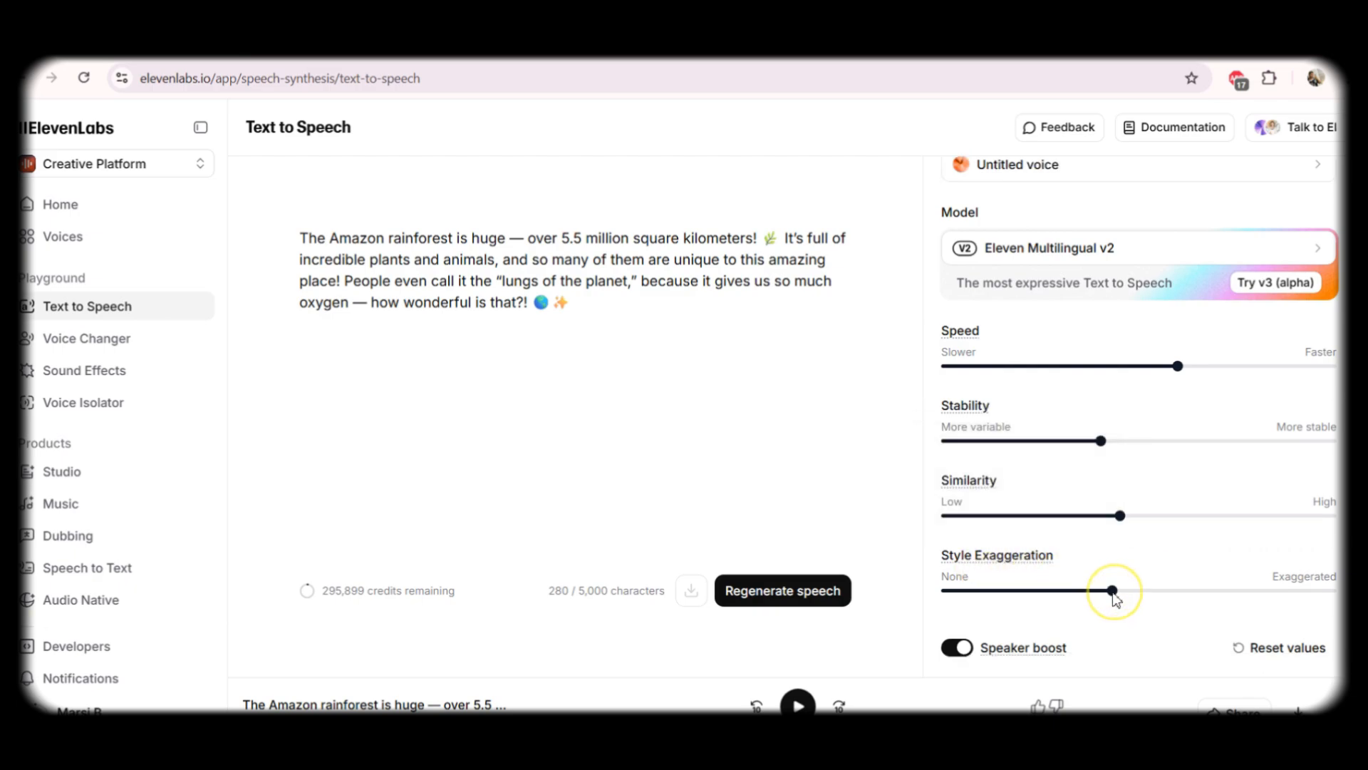
pyautogui.moveTo(1114, 595); pyautogui.dragTo(1120, 593)
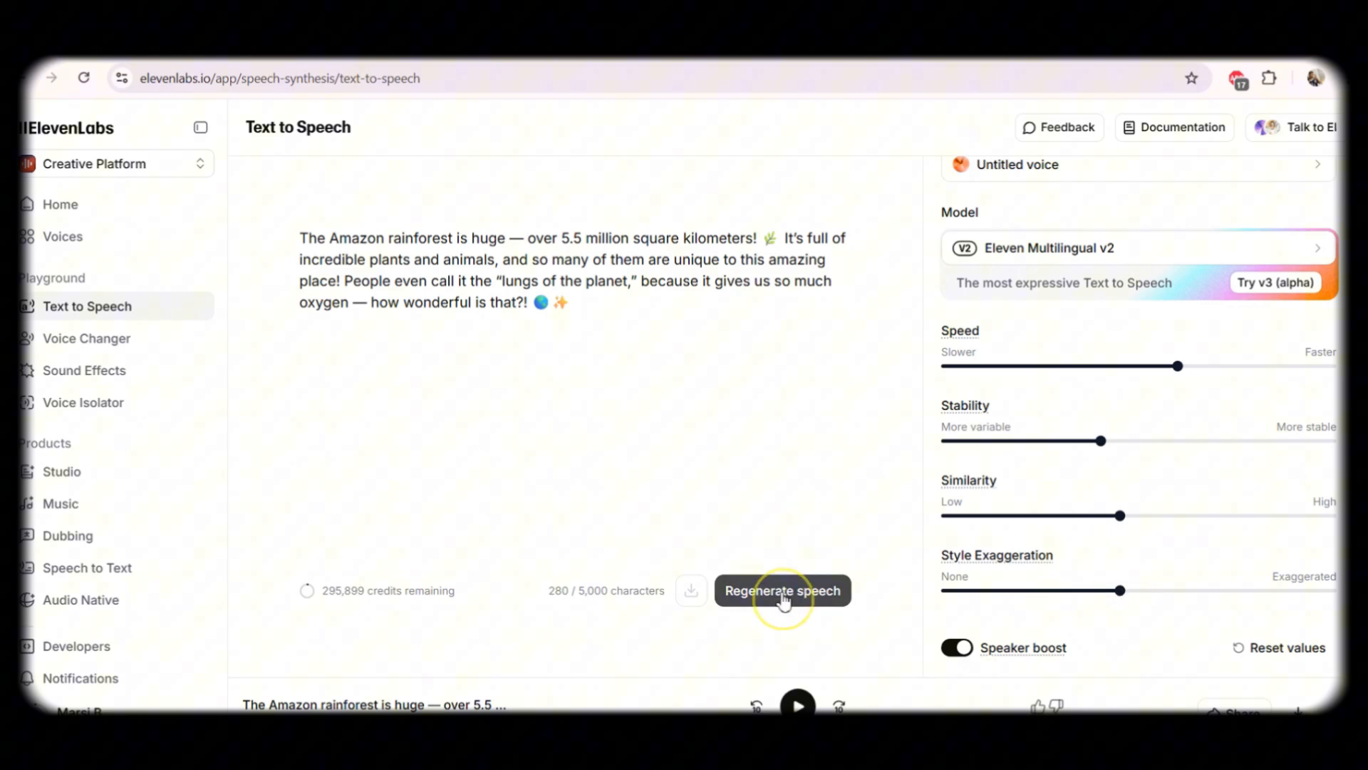
pyautogui.click(780, 593)
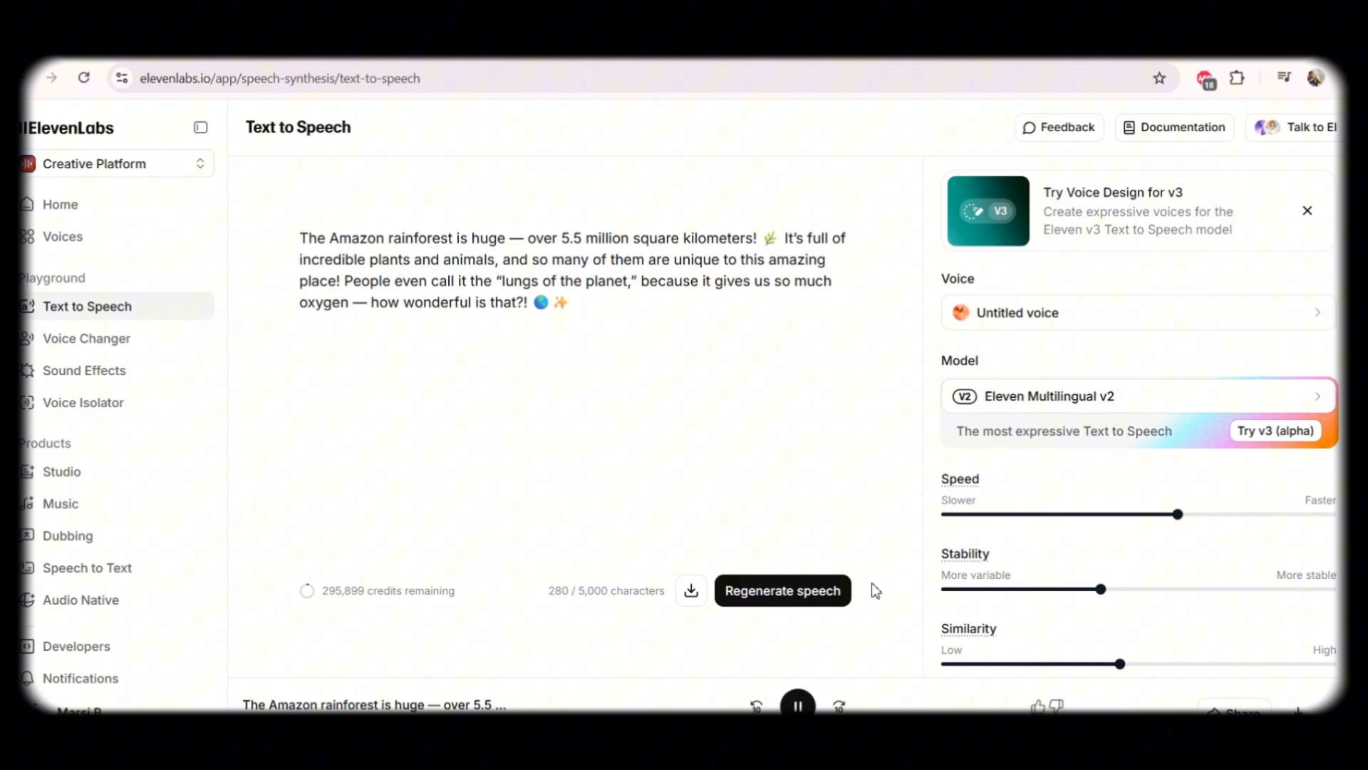
pyautogui.click(798, 705)
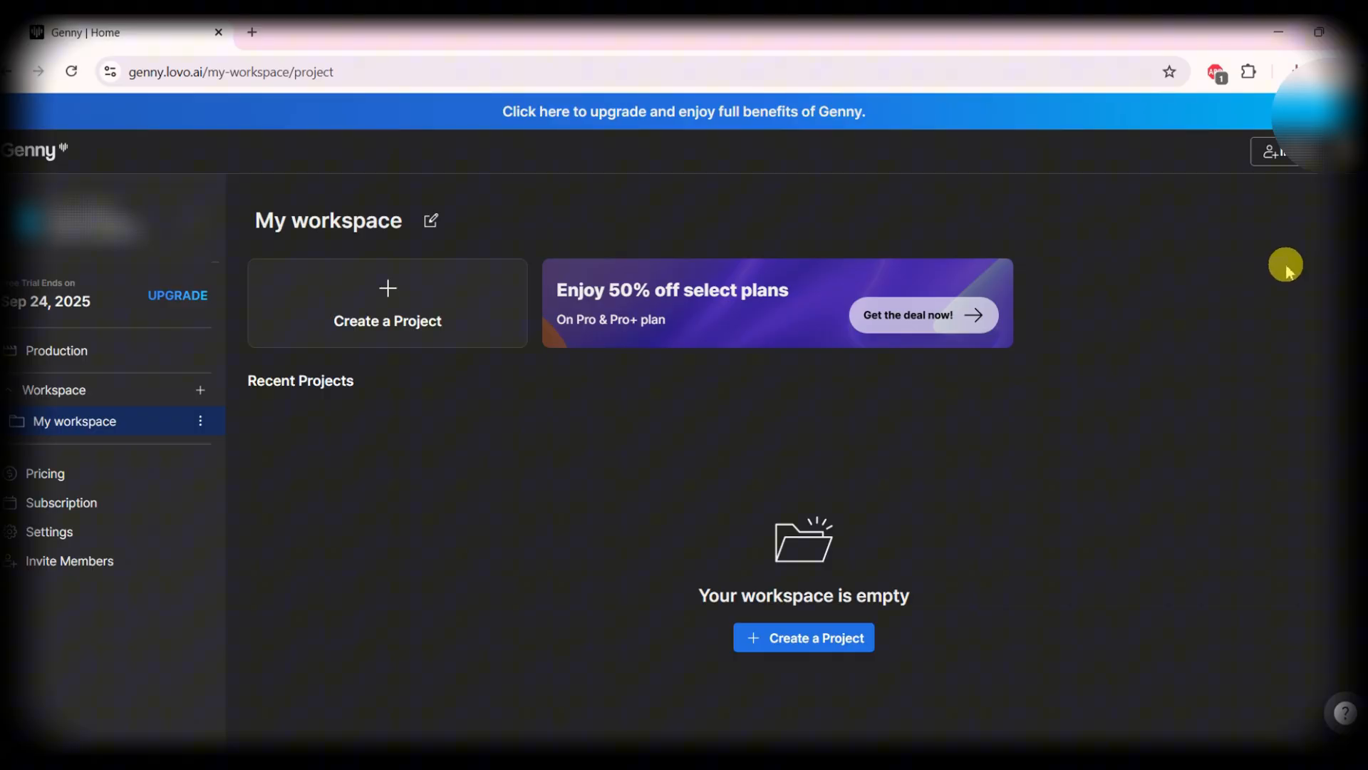
# Step: Switch to Genny and create a new Short Voiceover project in My workspace
pyautogui.click(427, 277)
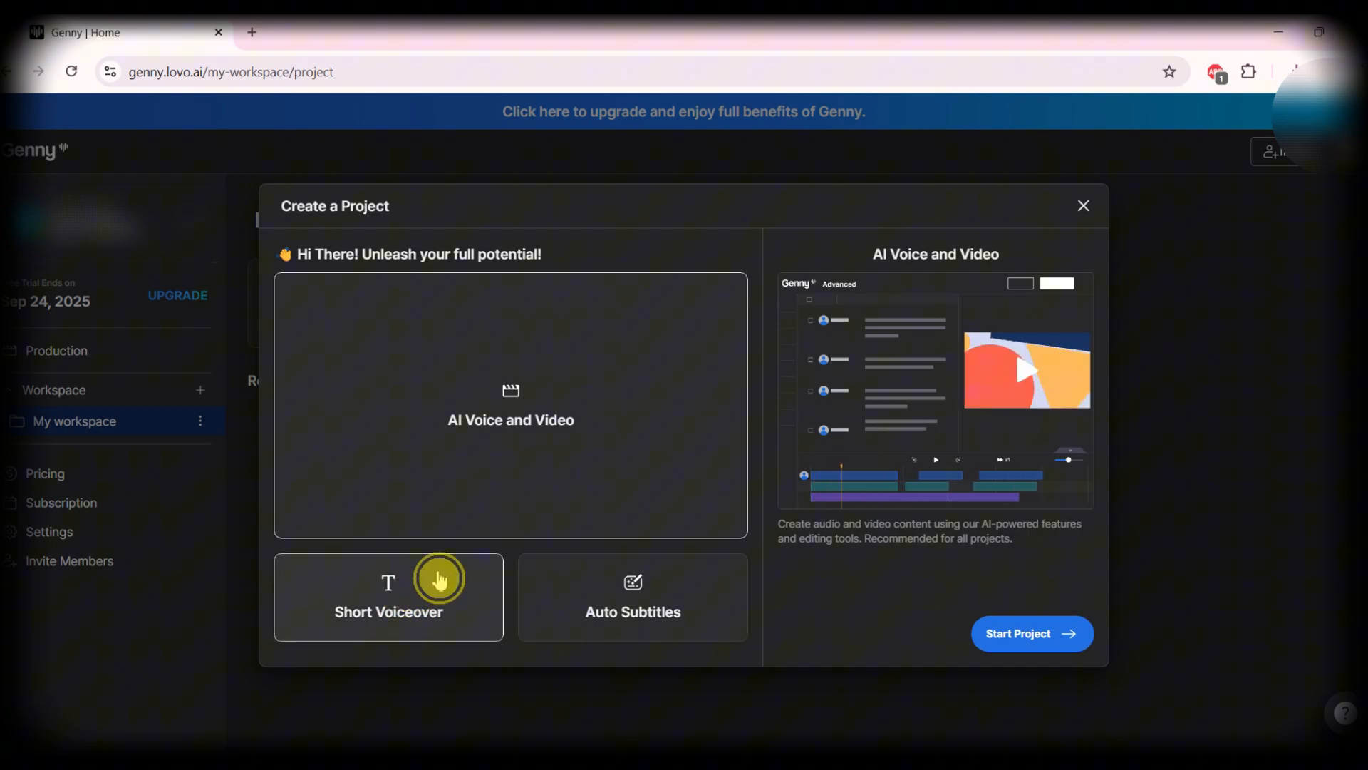
pyautogui.click(460, 575)
pyautogui.click(464, 576)
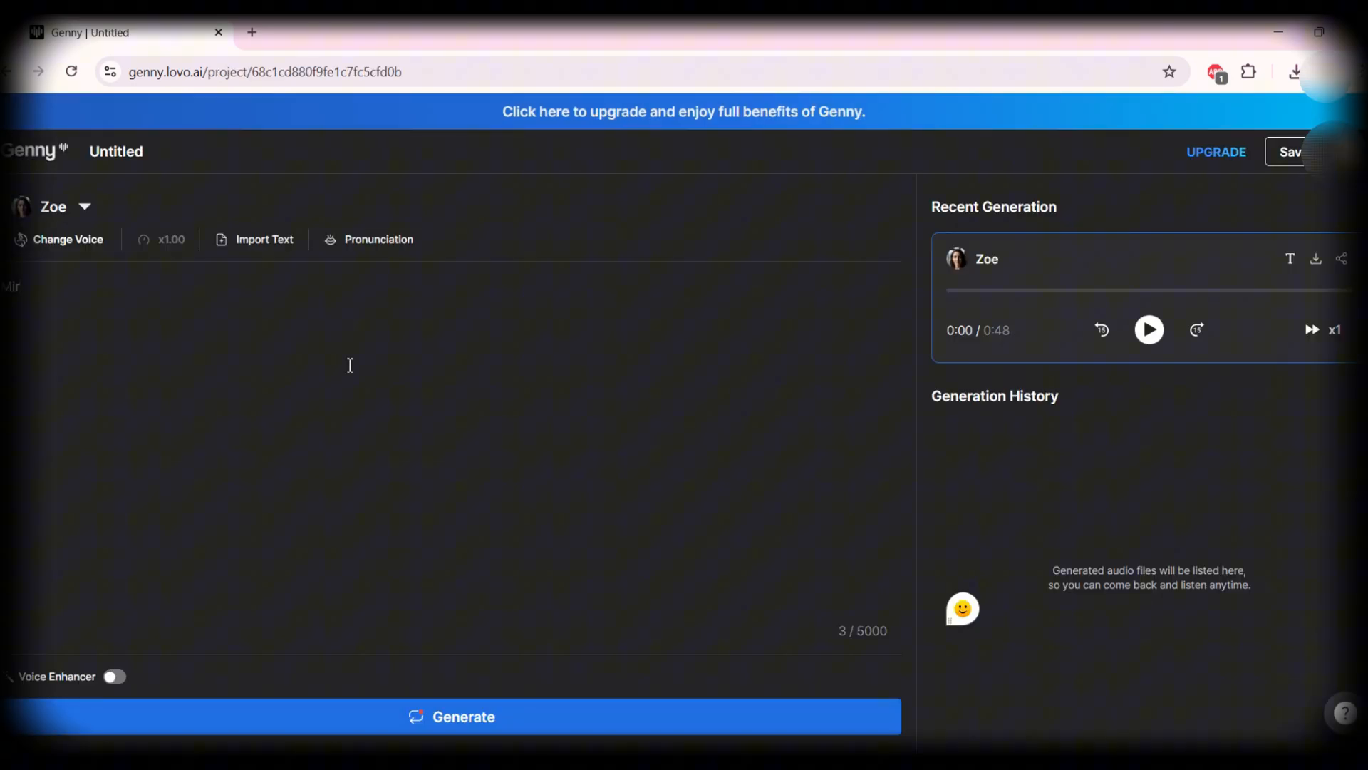